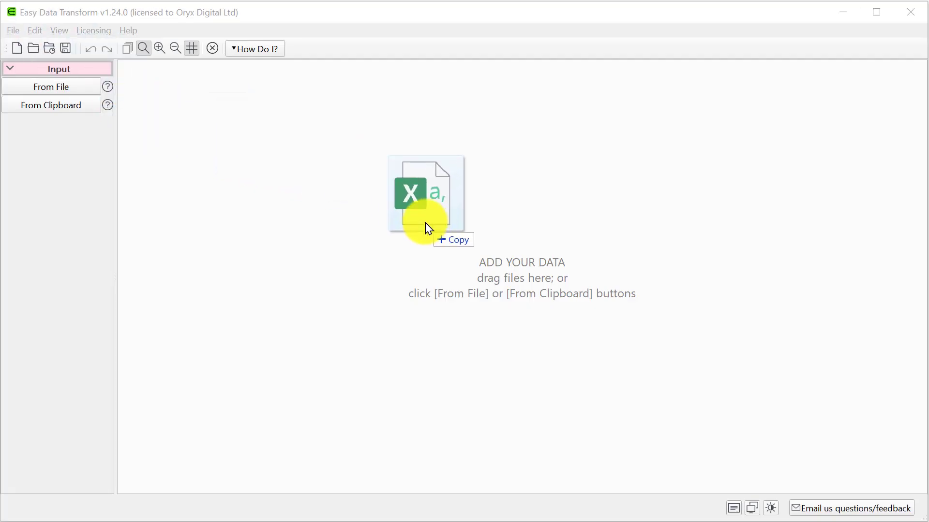
Load staff.csv onto the canvas as input, showing its Name, Gender and Department columns
left_click_drag(428, 227, 428, 227)
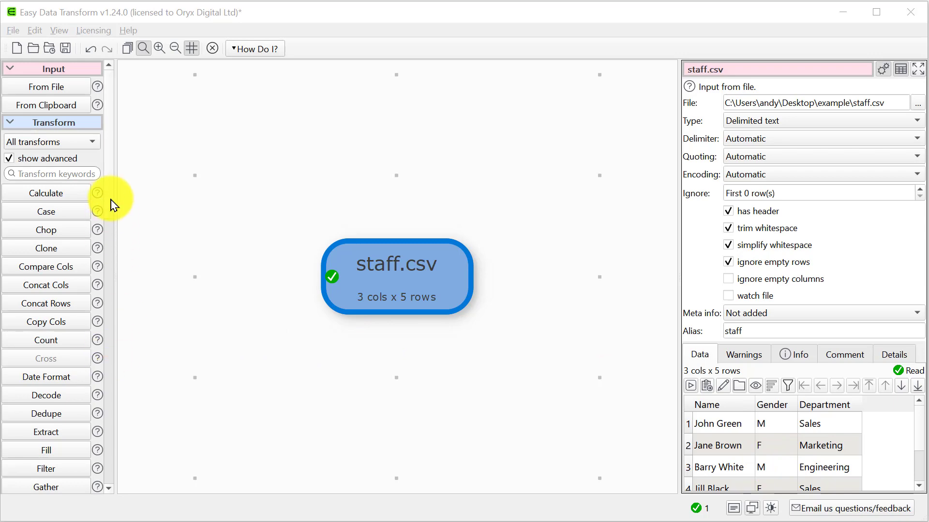
Add a Filter on staff.csv keeping only rows where Gender equals M
left_click_drag(109, 201, 110, 240)
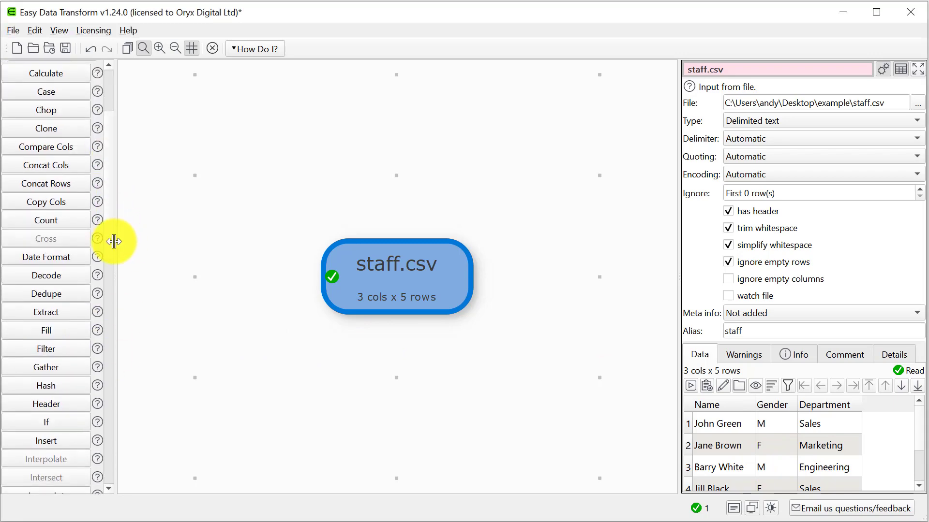
left_click(77, 349)
left_click_drag(499, 290, 502, 211)
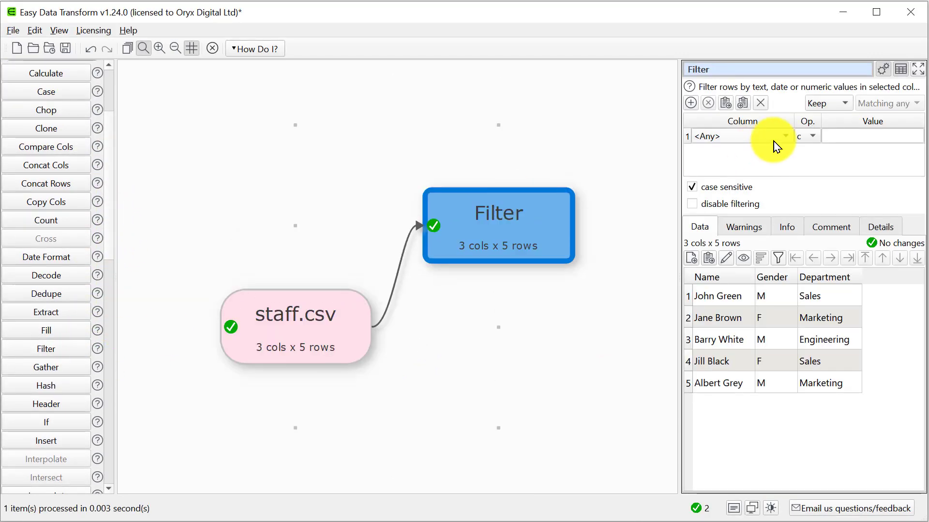
left_click(740, 136)
left_click(739, 200)
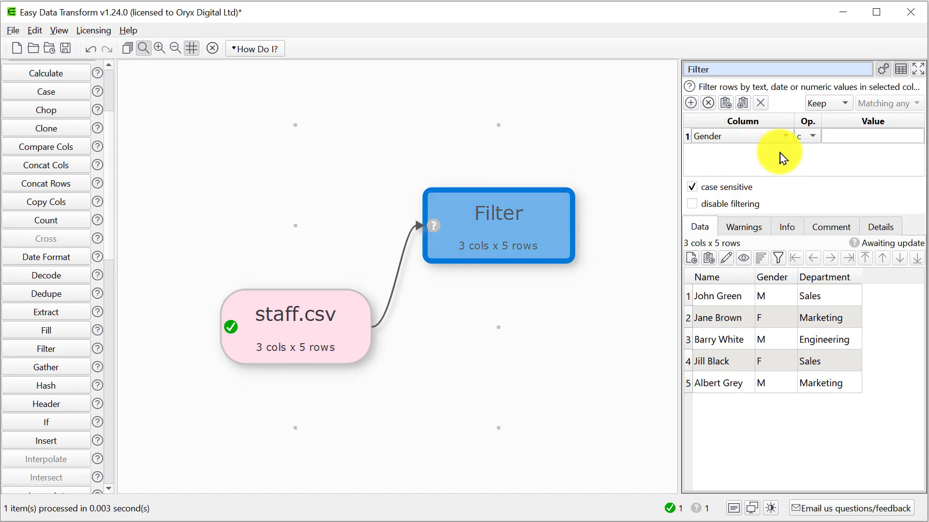
left_click(801, 137)
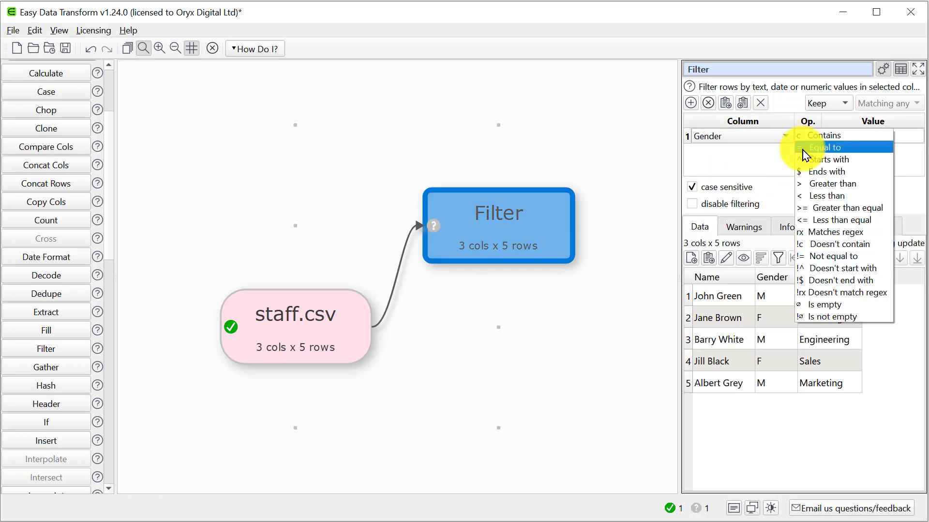
left_click(804, 148)
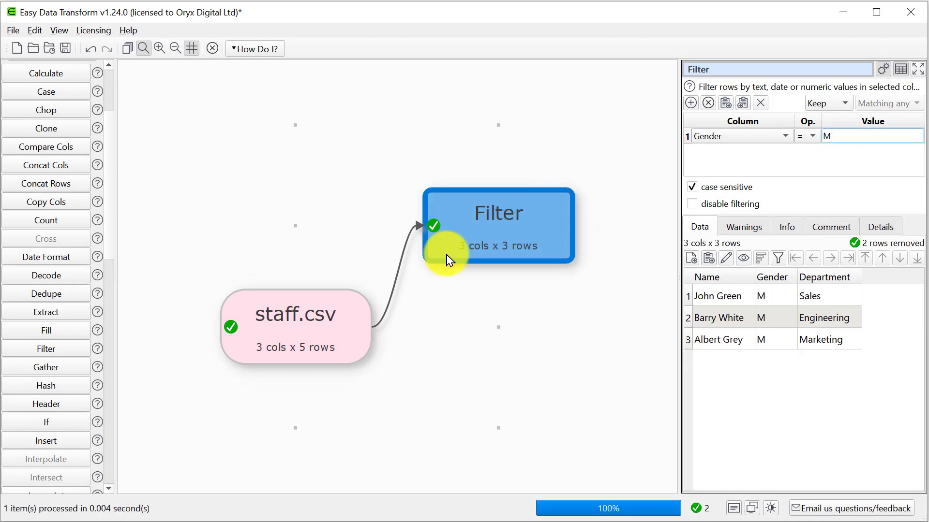
Write the filtered rows out to m-output.csv
scroll(114, 394, "down", 10)
scroll(116, 435, "down", 5)
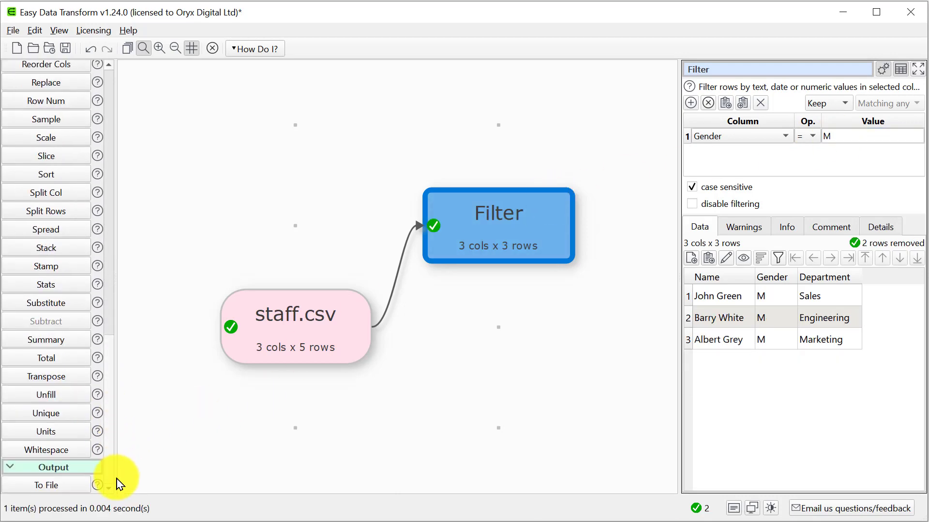
left_click(68, 486)
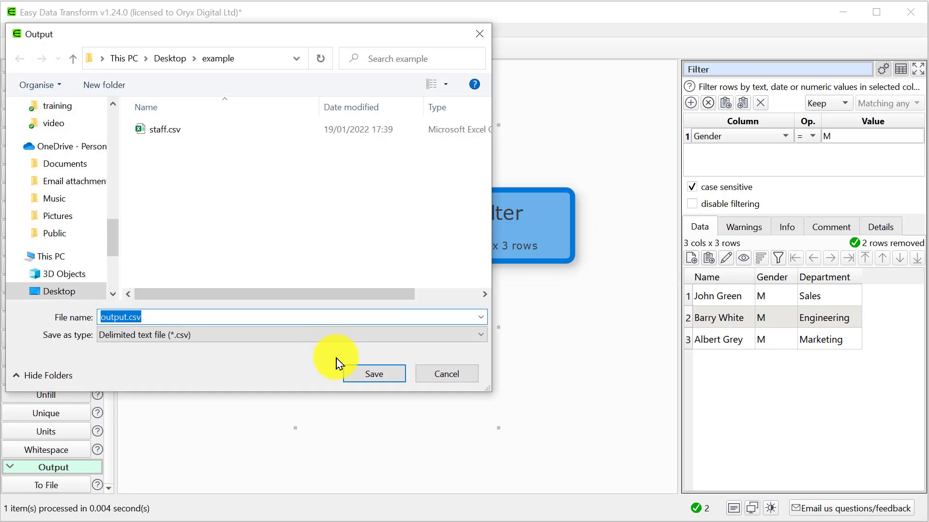
left_click(102, 318)
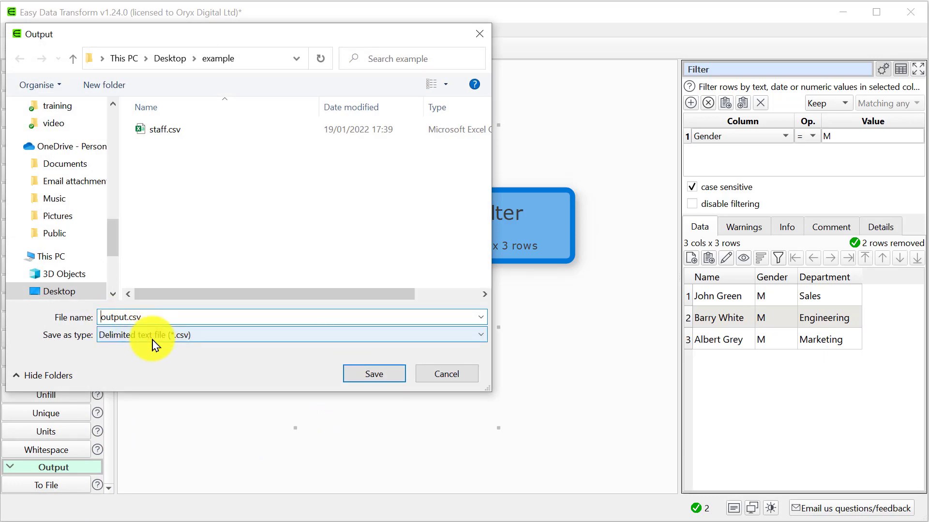
type("m-")
key("Return")
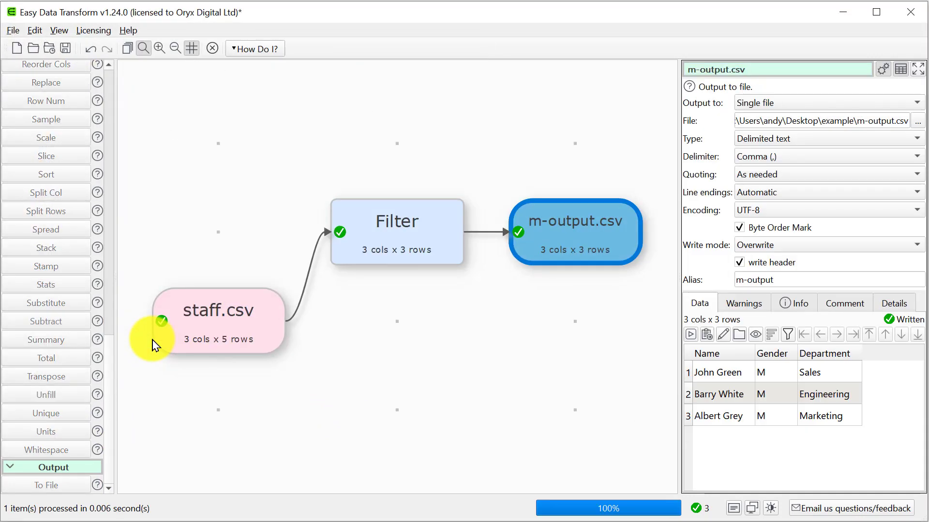
Branch a second Filter from staff.csv keeping only rows where Gender equals F
left_click(244, 330)
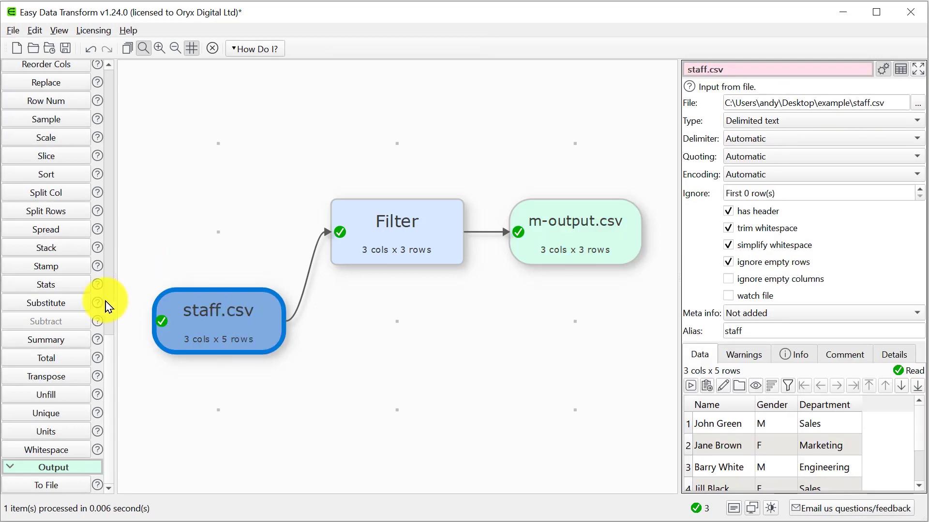
left_click_drag(108, 362, 111, 302)
scroll(99, 263, "up", 5)
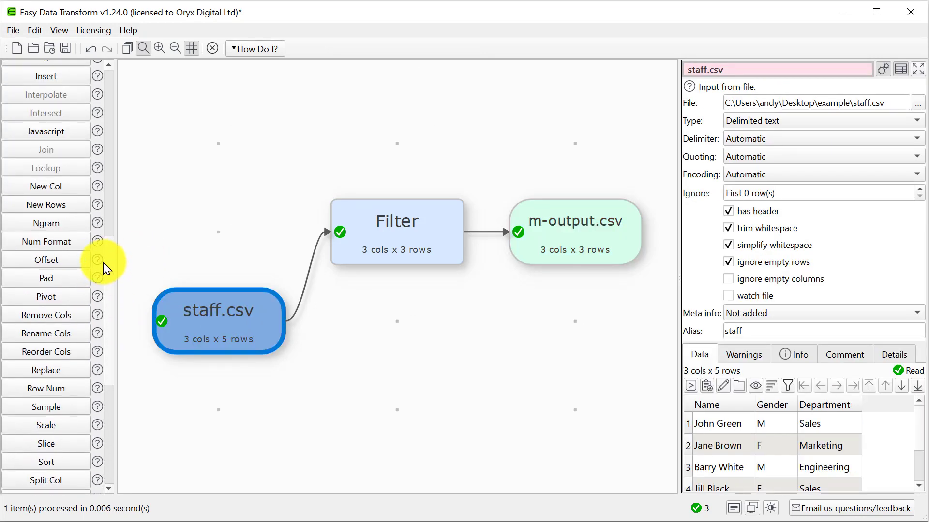
scroll(98, 211, "up", 2)
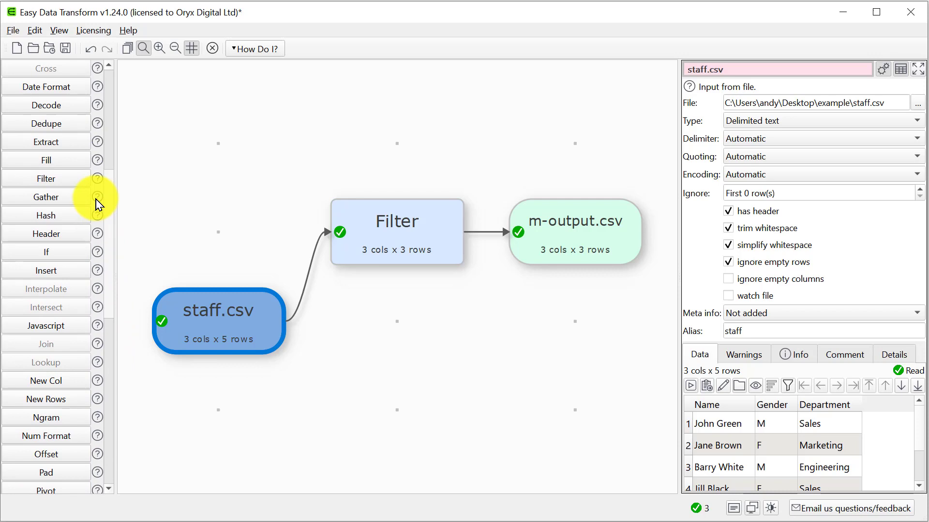
left_click(67, 179)
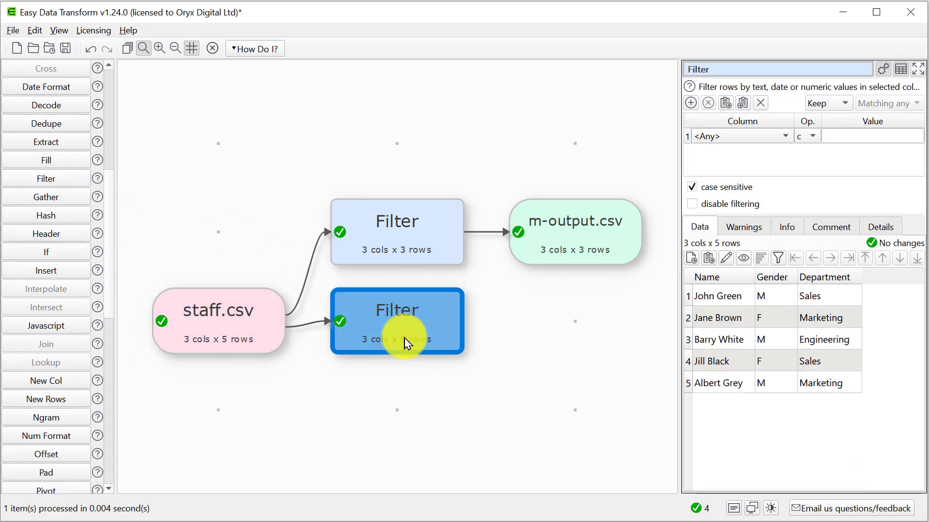
left_click_drag(404, 342, 408, 404)
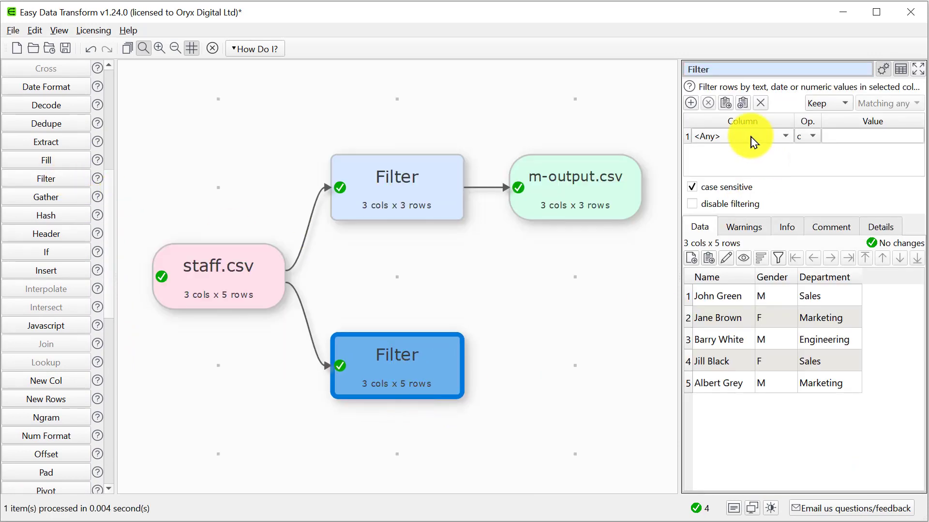
left_click(754, 136)
left_click(736, 187)
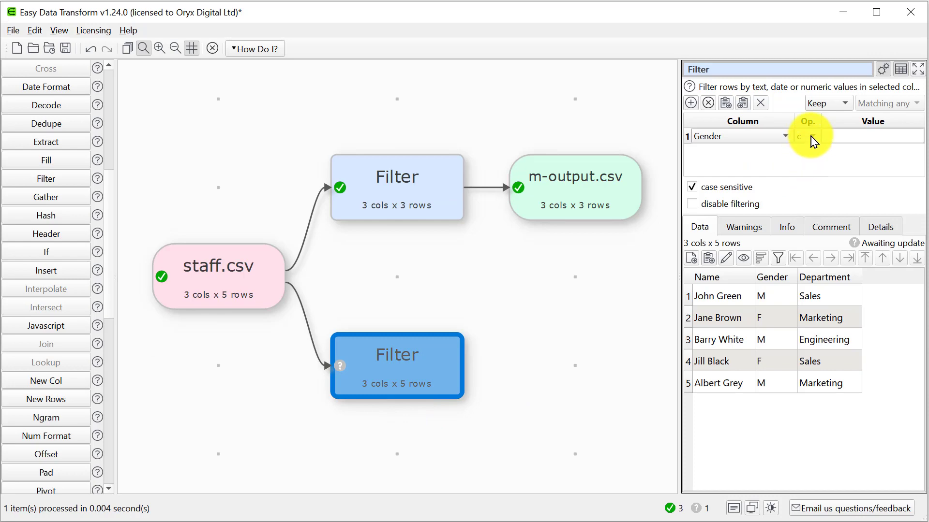
left_click(809, 137)
left_click(813, 142)
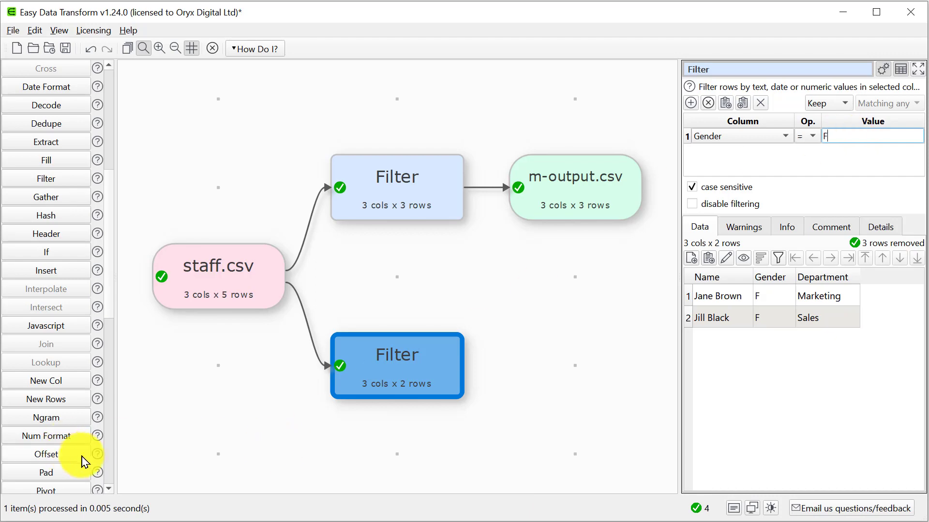
Write the F rows out to f-output.csv
scroll(82, 462, "down", 10)
scroll(80, 484, "down", 2)
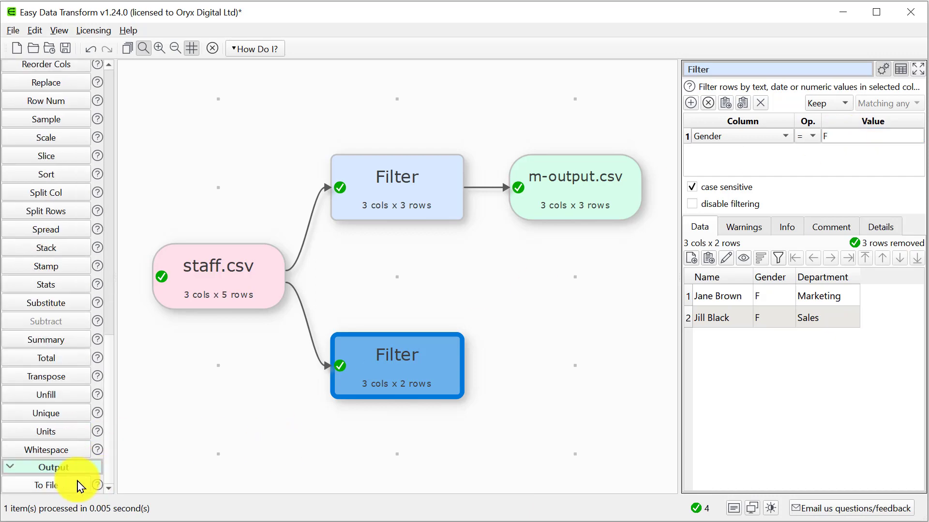
left_click(80, 486)
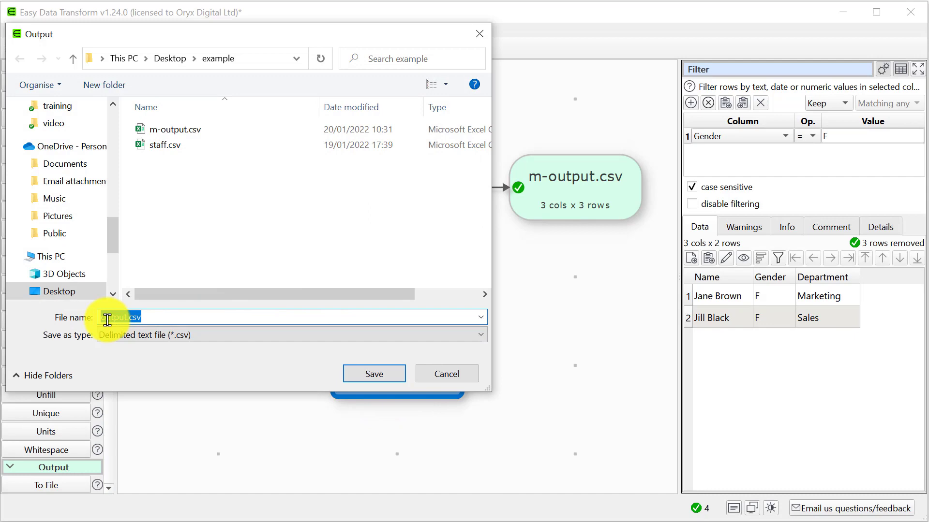
left_click(103, 318)
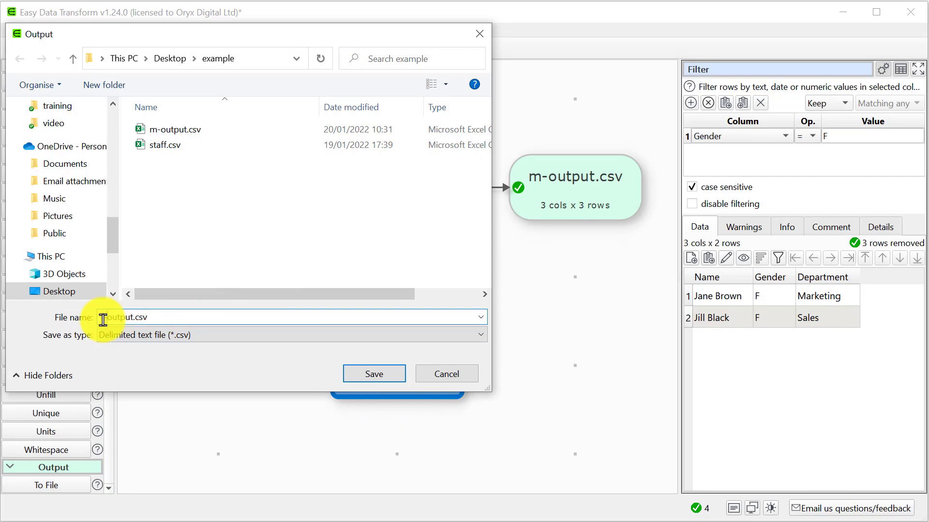
type("f-")
key("Return")
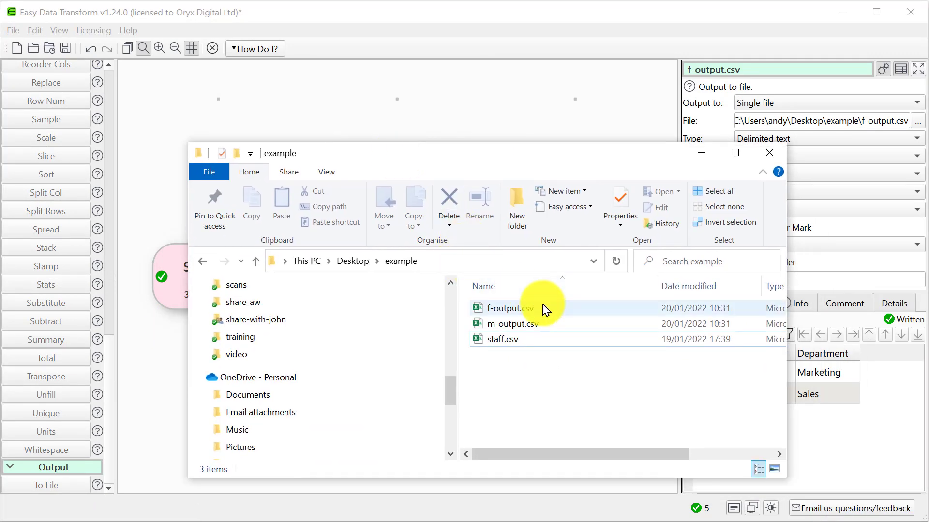
Check that f-output.csv and m-output.csv sit next to staff.csv in the example folder
left_click(513, 340)
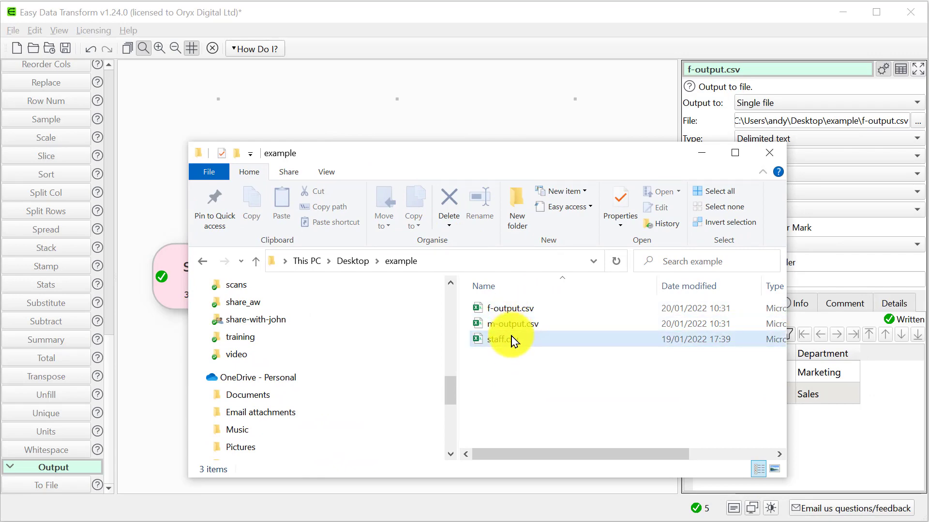
Save the transform as split.transform in the example folder
left_click(702, 154)
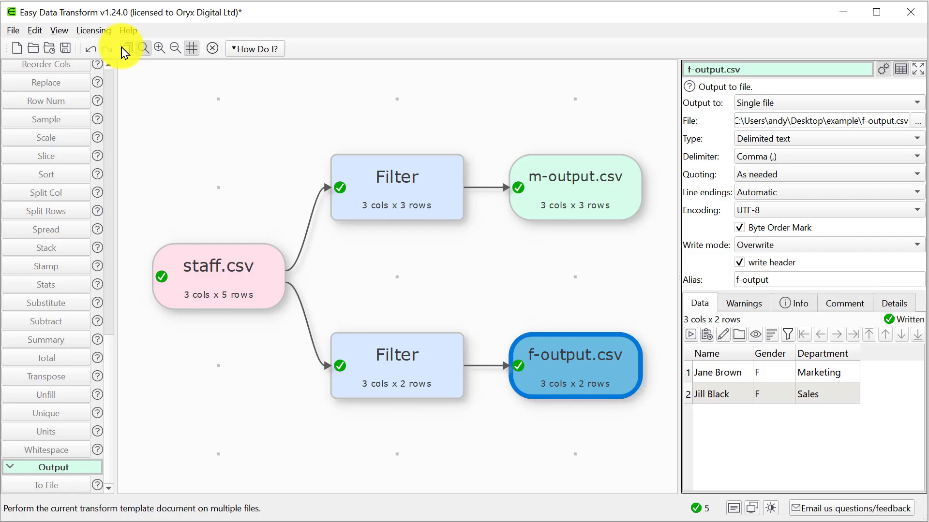
left_click(62, 52)
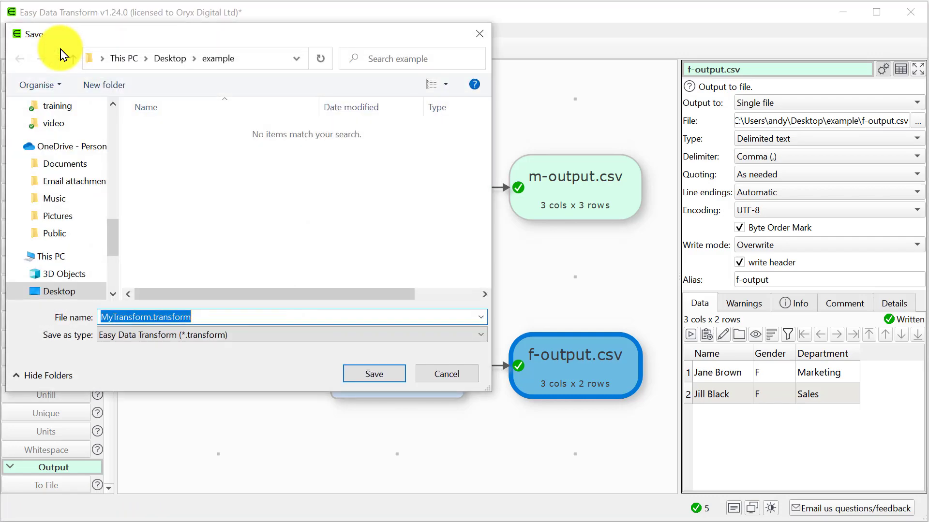
type("split")
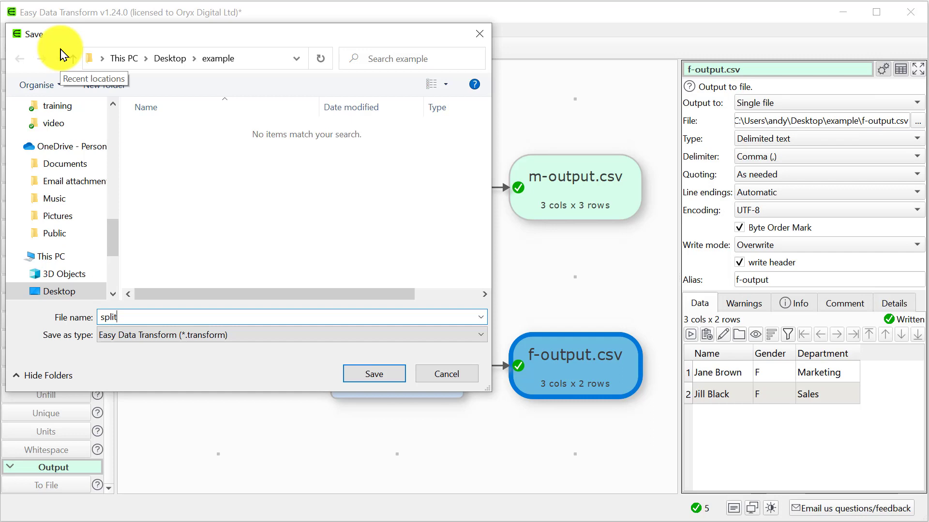
key("Return")
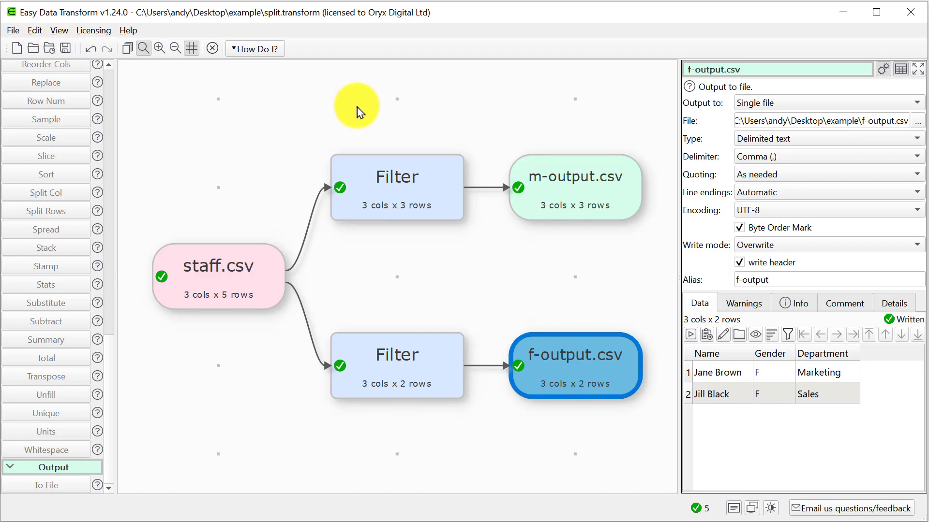
Delete both filter branches and their output files, leaving staff.csv selected
left_click_drag(356, 110, 580, 438)
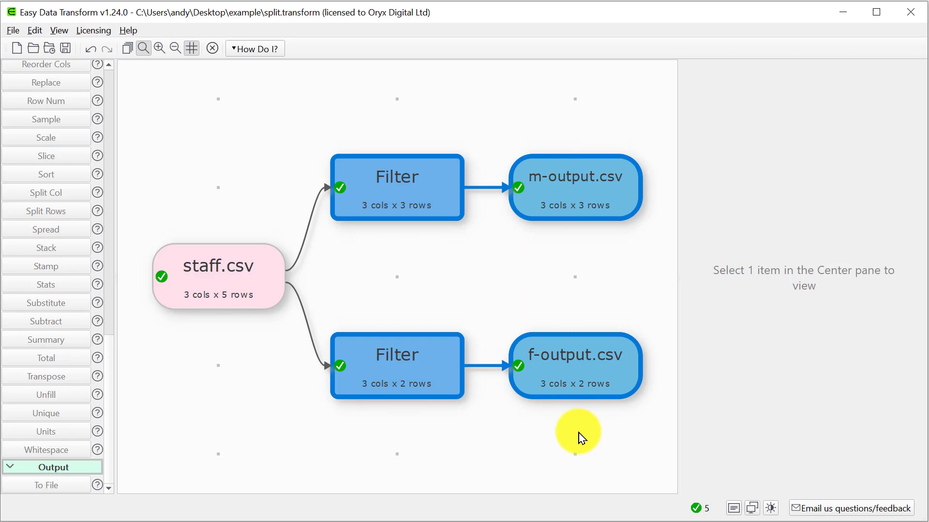
key("Delete")
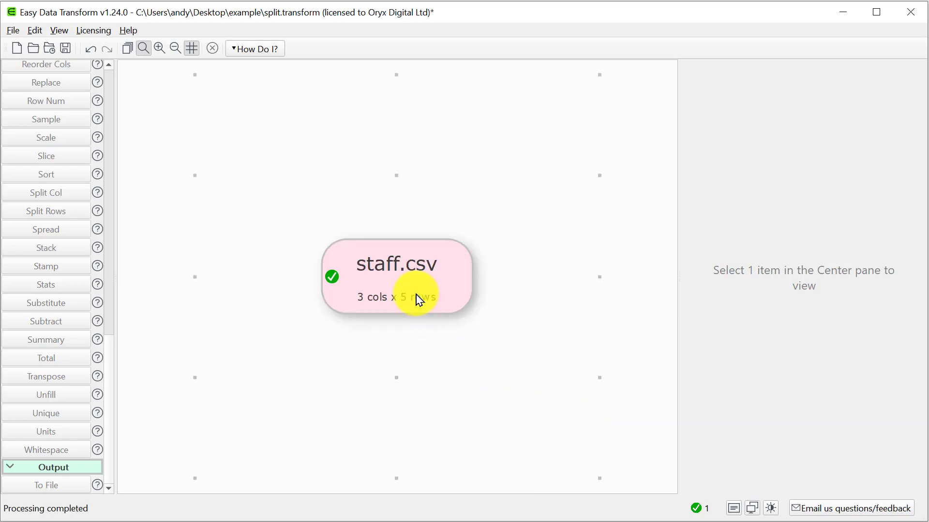
left_click(415, 297)
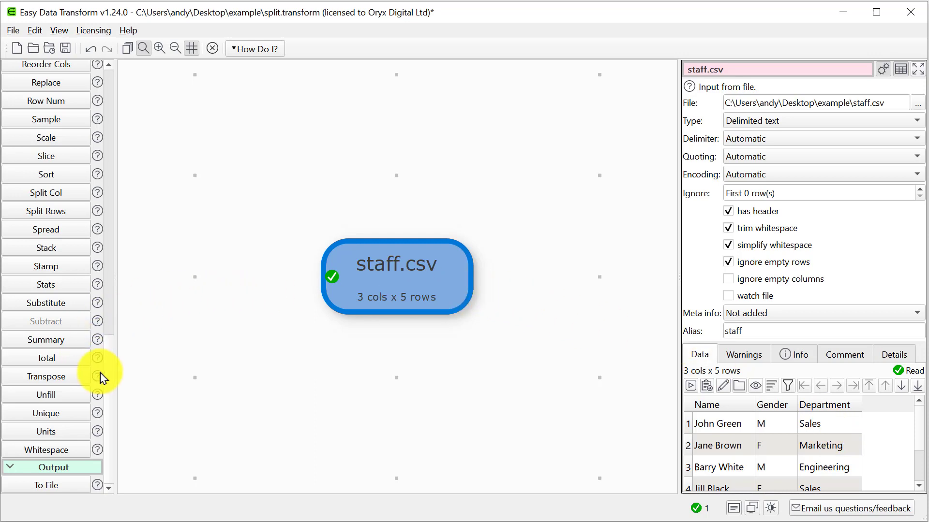
Add a Substitute step creating a Filename column from $(Department).csv and evaluate it
scroll(108, 385, "up", 4)
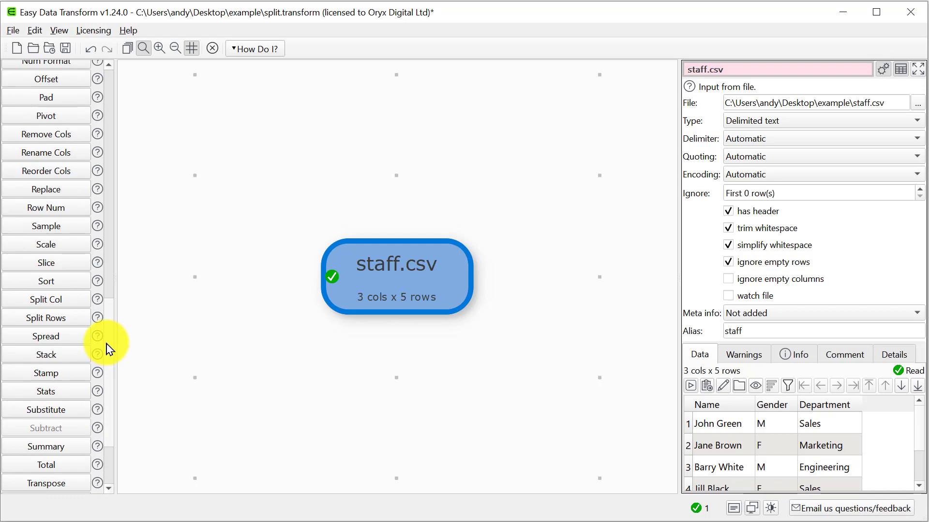
left_click(61, 411)
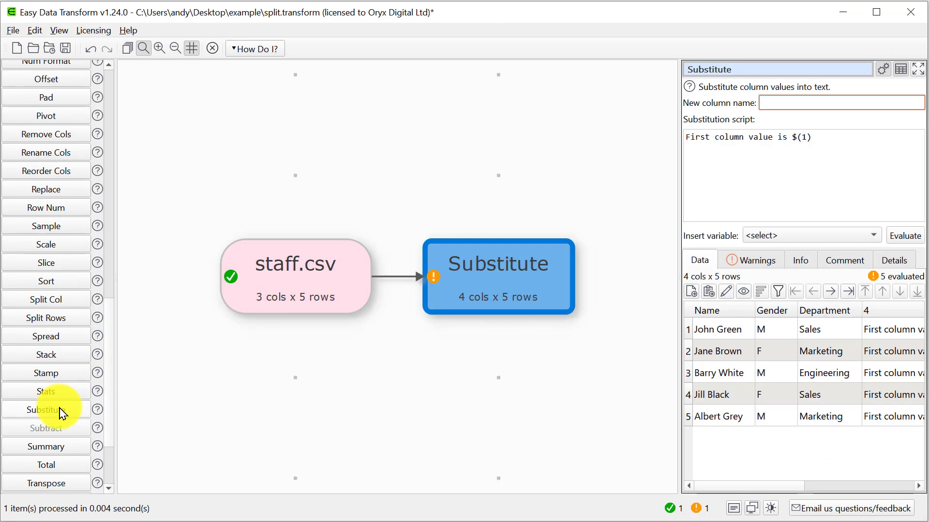
left_click(787, 101)
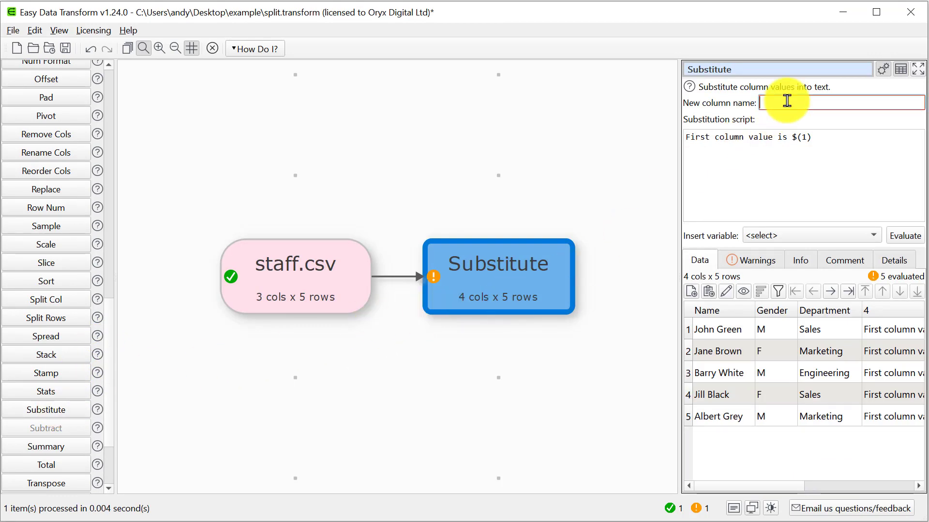
type("Filen")
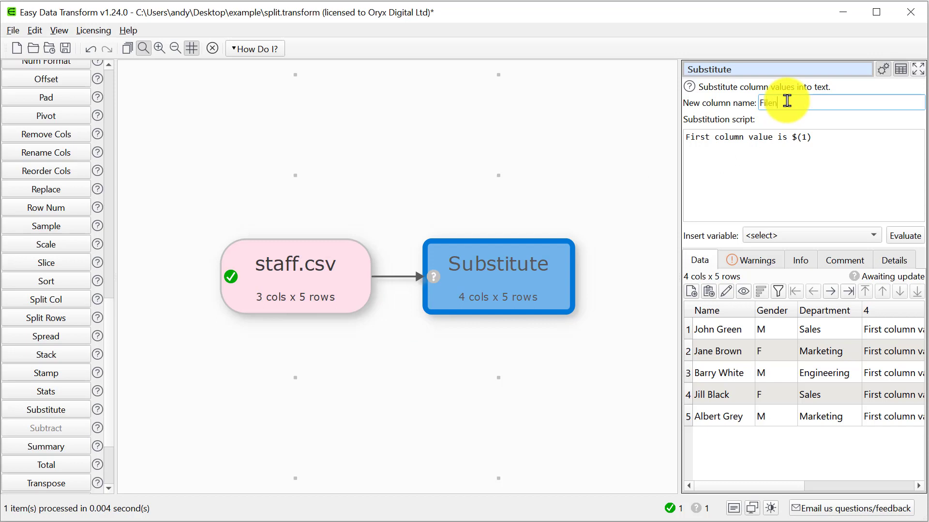
type("ame")
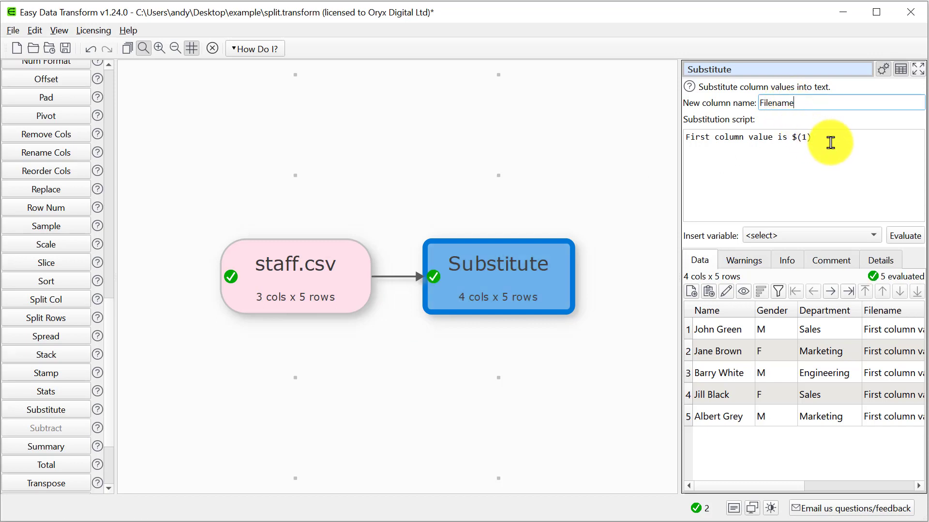
left_click_drag(830, 143, 663, 144)
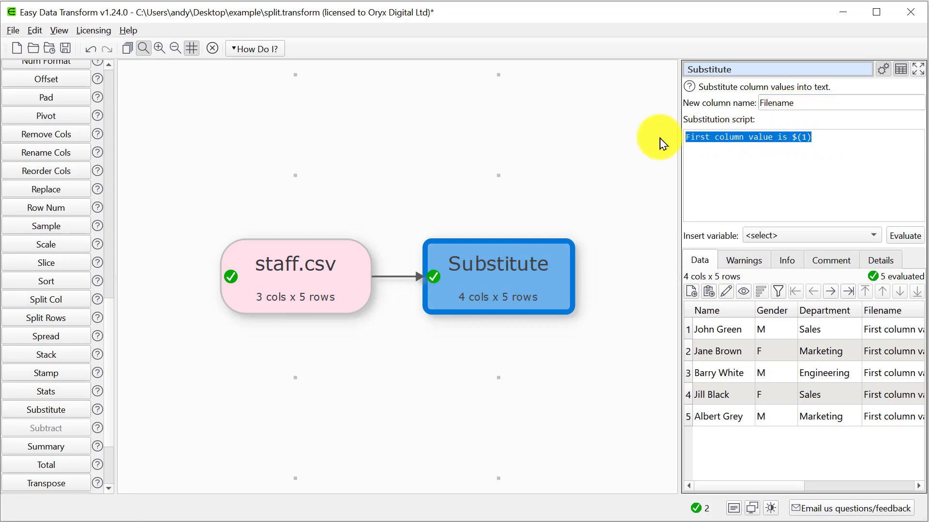
left_click(784, 236)
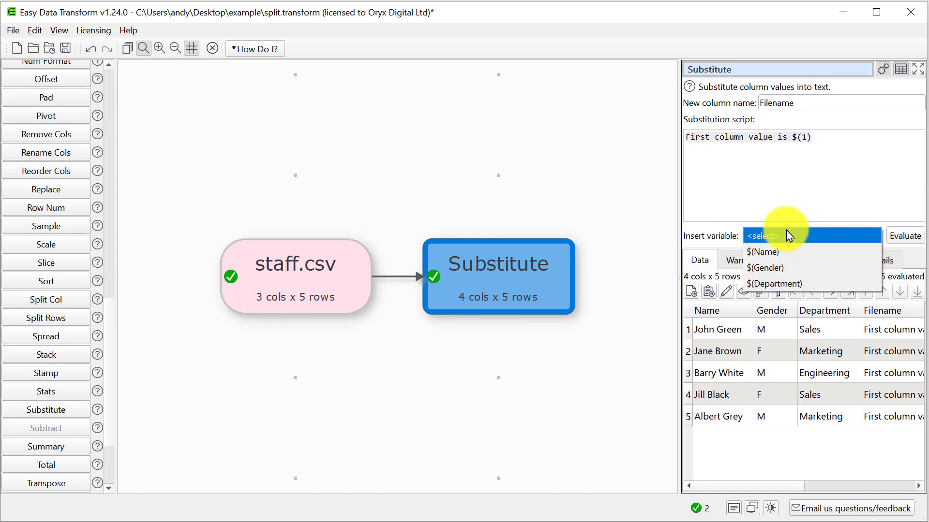
left_click(783, 285)
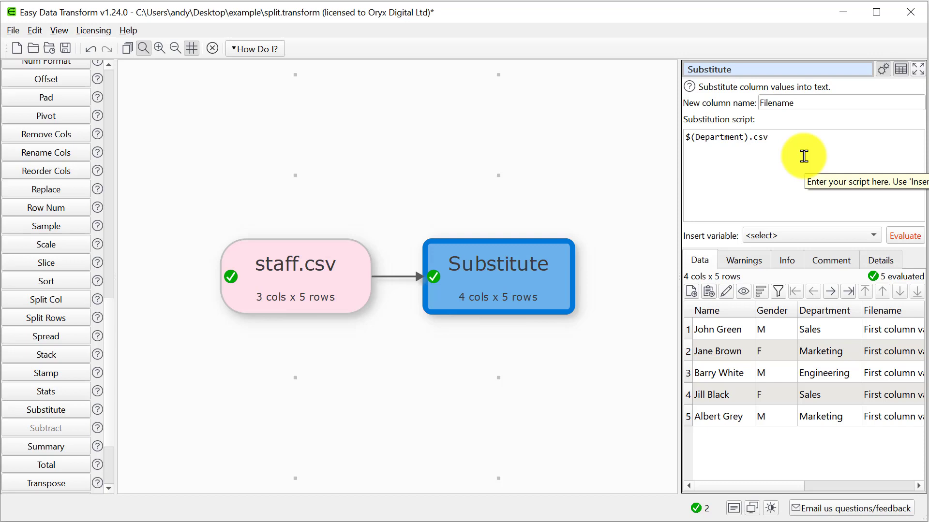
left_click(905, 237)
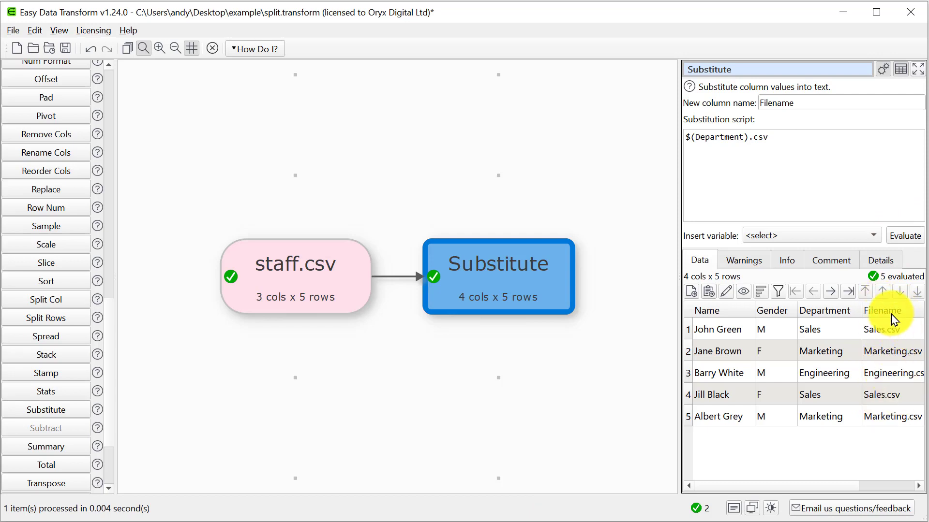
Write the result out to output.csv
scroll(100, 479, "down", 2)
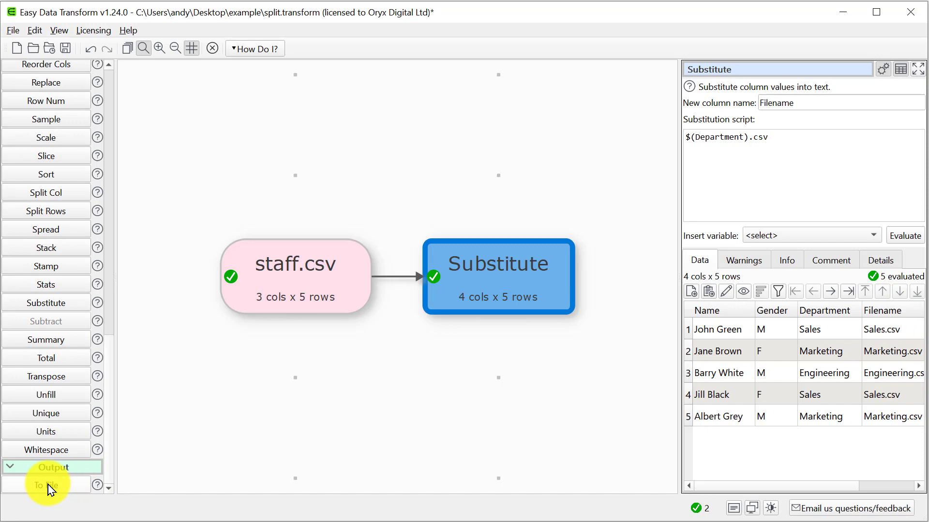
left_click(51, 486)
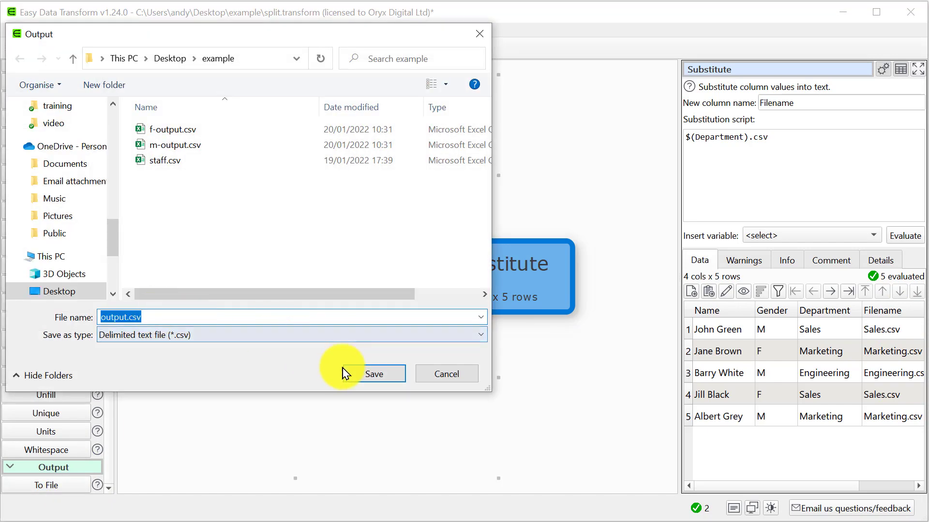
left_click(369, 375)
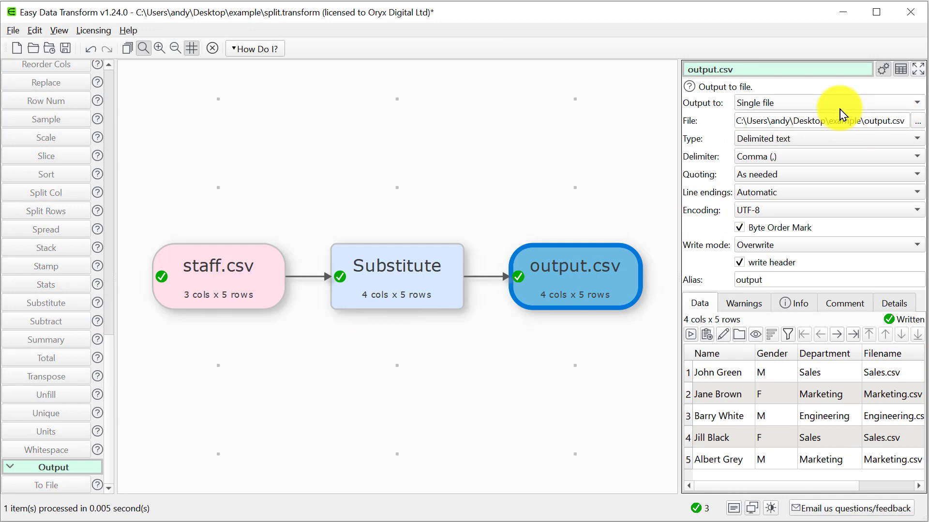
Switch the output to Multiple files, naming each file from the Filename column
left_click(840, 103)
left_click(836, 121)
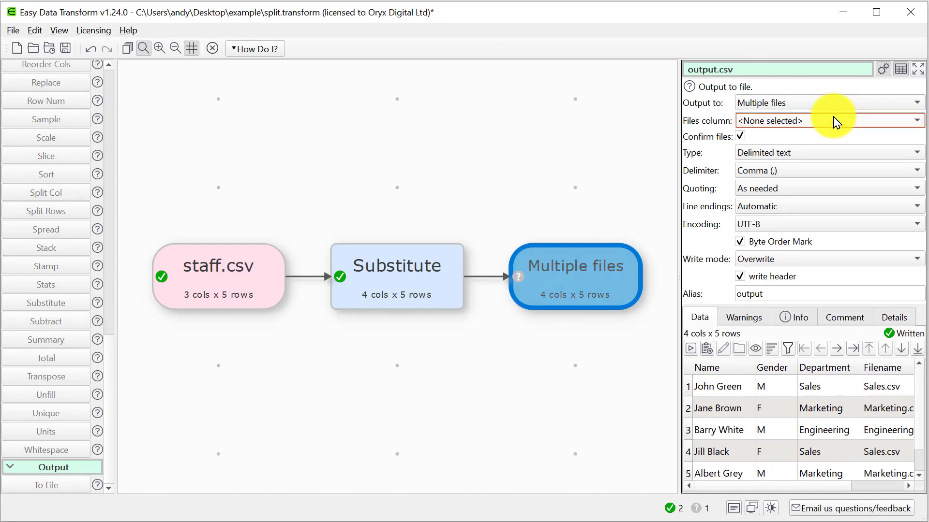
left_click(795, 127)
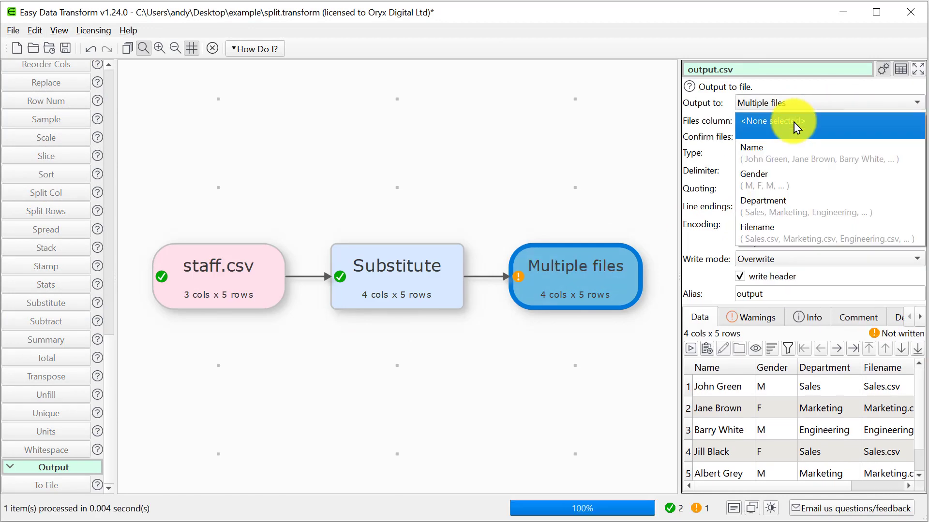
left_click(793, 238)
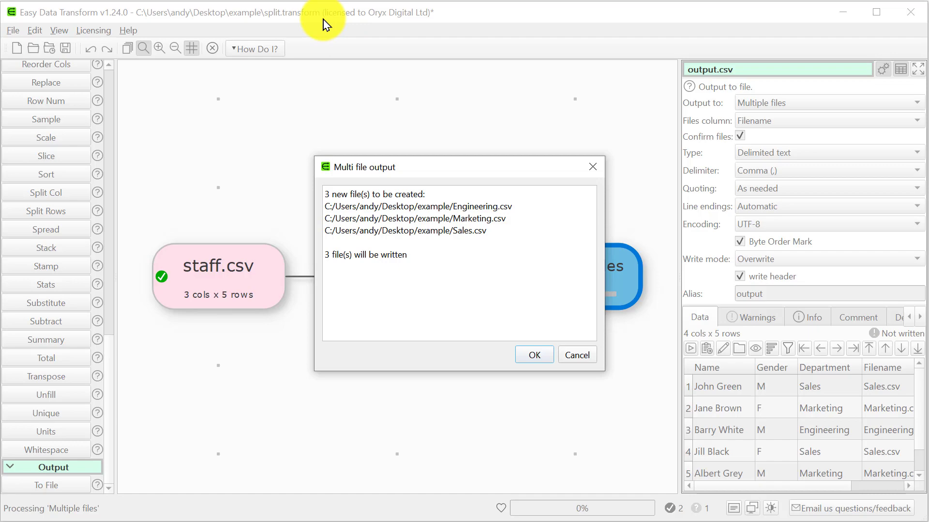
Confirm writing Engineering.csv, Marketing.csv and Sales.csv, then close the folder window
left_click(533, 358)
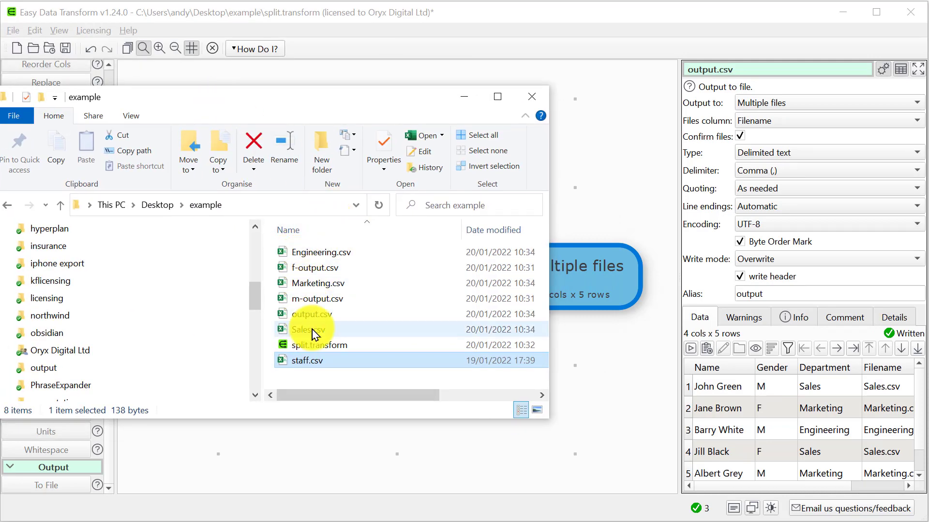
key("alt+Tab")
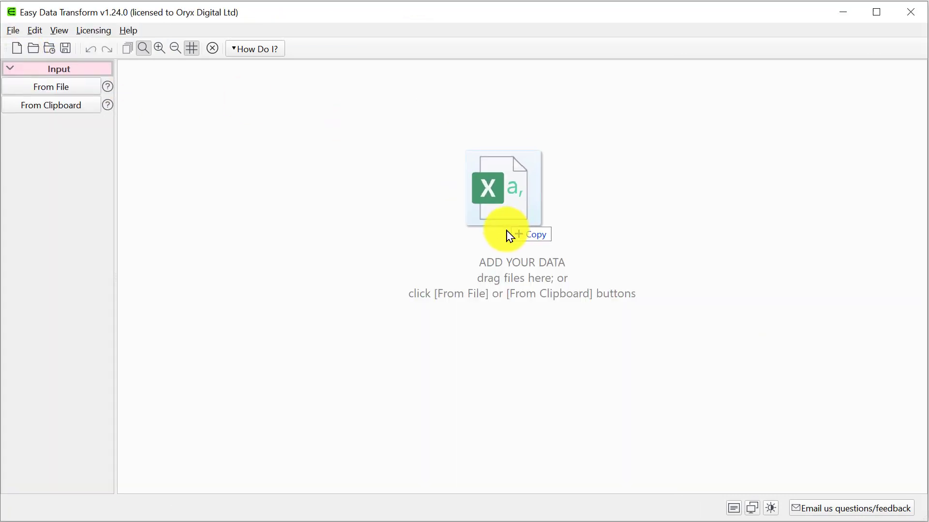
Load 10k.csv and add a Row Num step with Every set to 1000
left_click_drag(507, 233, 519, 275)
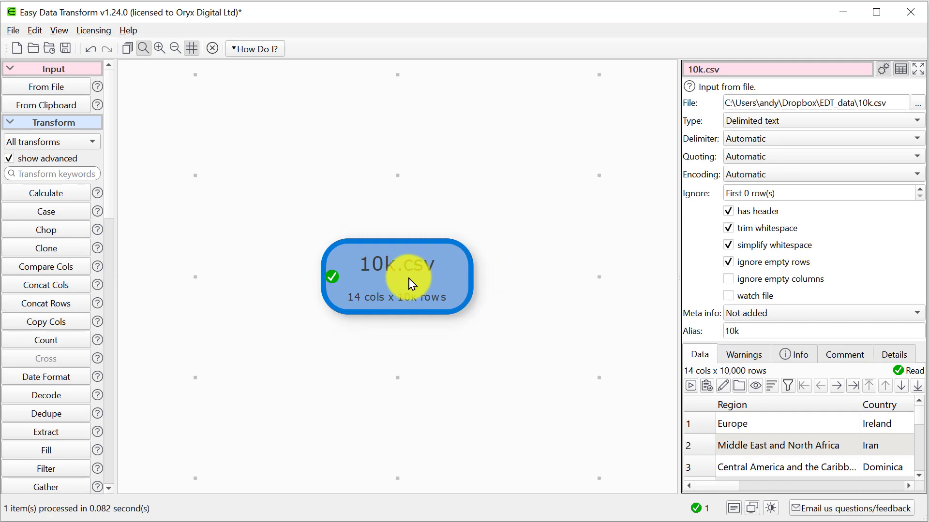
mouse_move(411, 284)
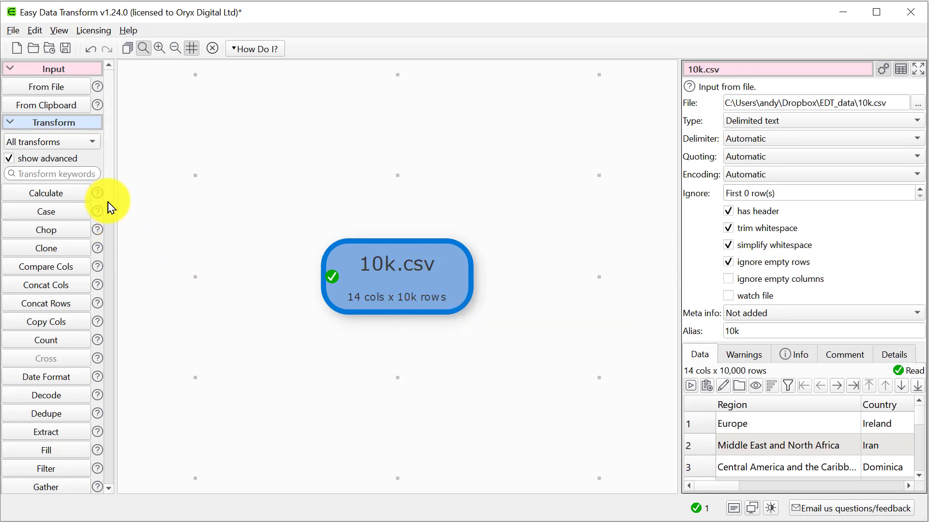
left_click_drag(109, 208, 124, 380)
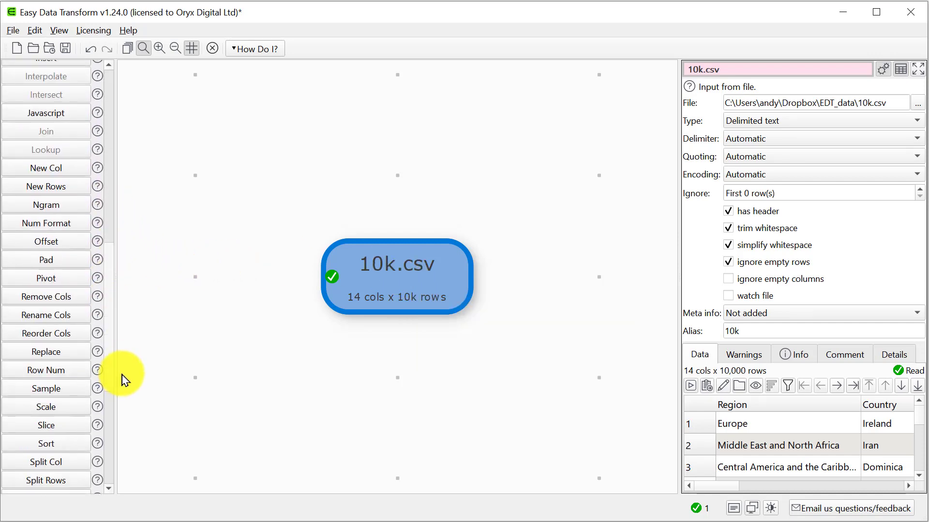
left_click(68, 372)
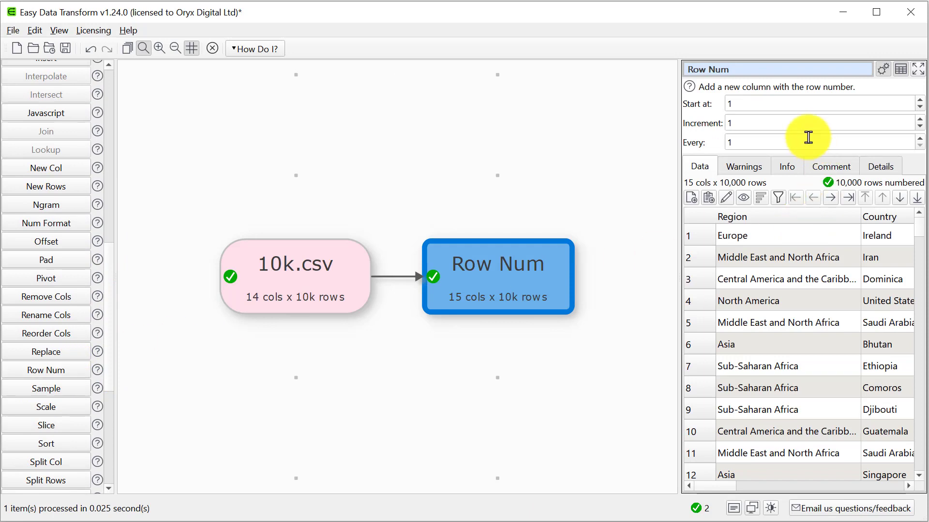
left_click(753, 144)
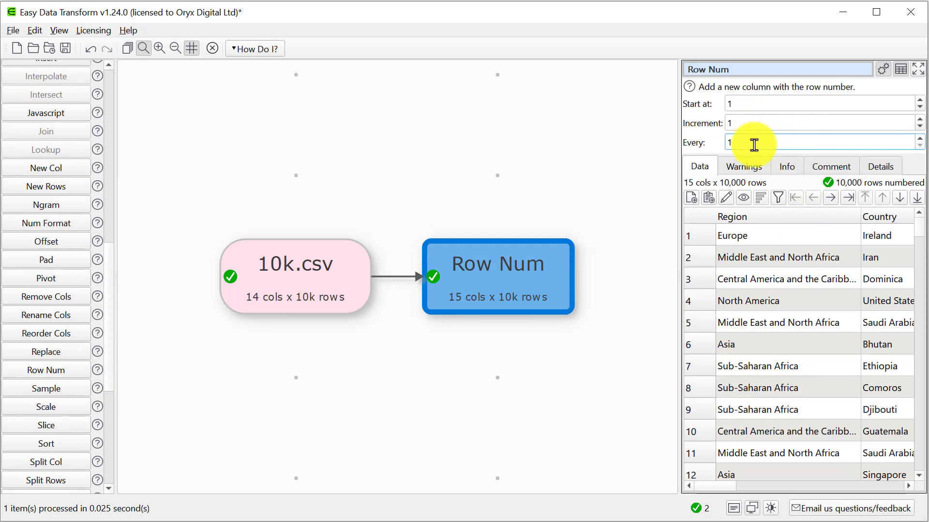
type("000")
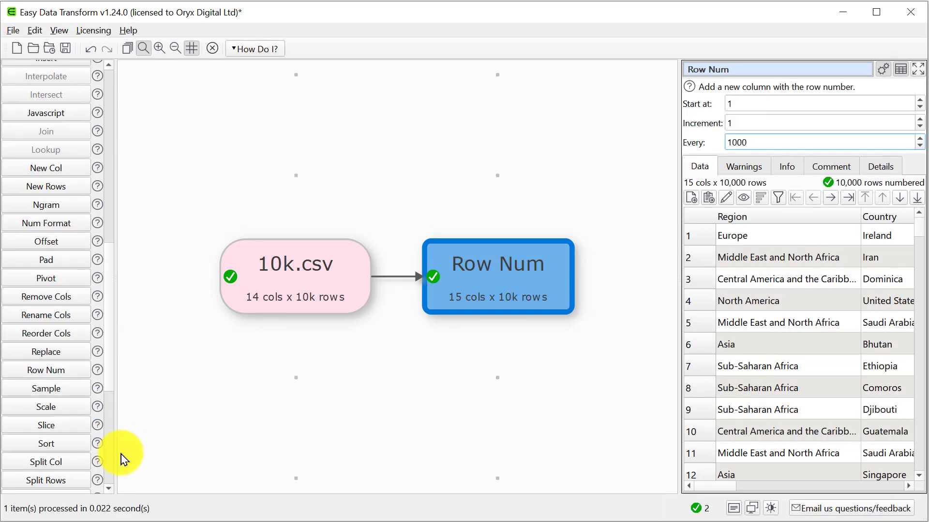
scroll(111, 458, "down", 5)
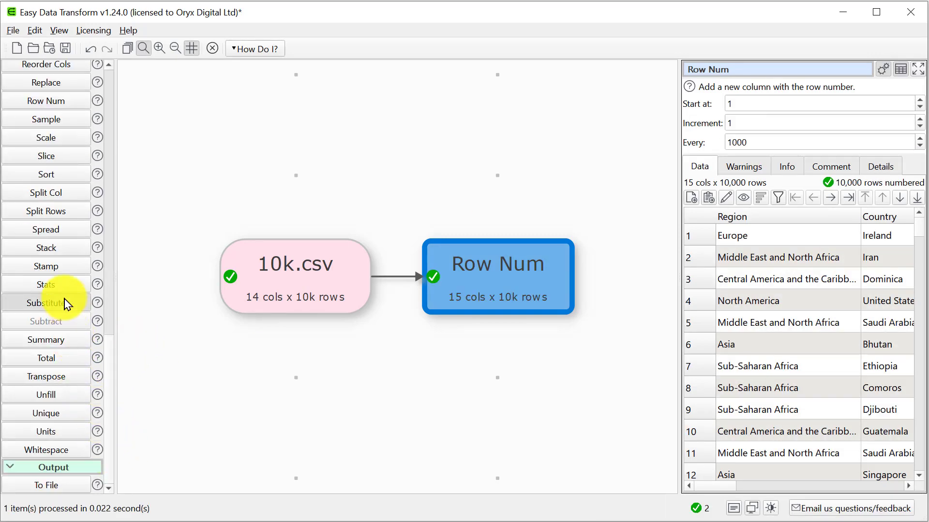
Add a Substitute step after Row Num with a new column named Filename
left_click(62, 303)
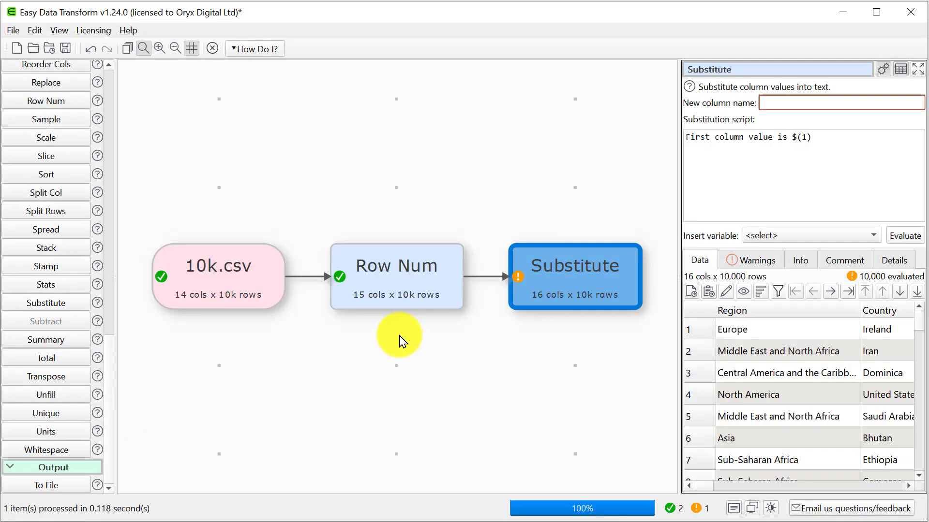
left_click(807, 107)
type("Filename")
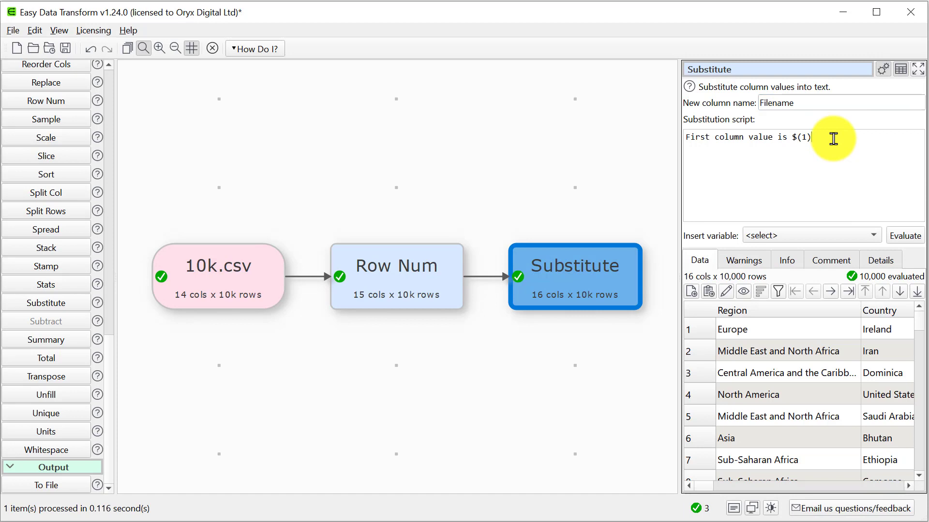
Set the script to output_$(Row Num).xlsx, evaluate, and check values output_1.xlsx to output_10.xlsx
left_click_drag(833, 139, 642, 140)
left_click(805, 242)
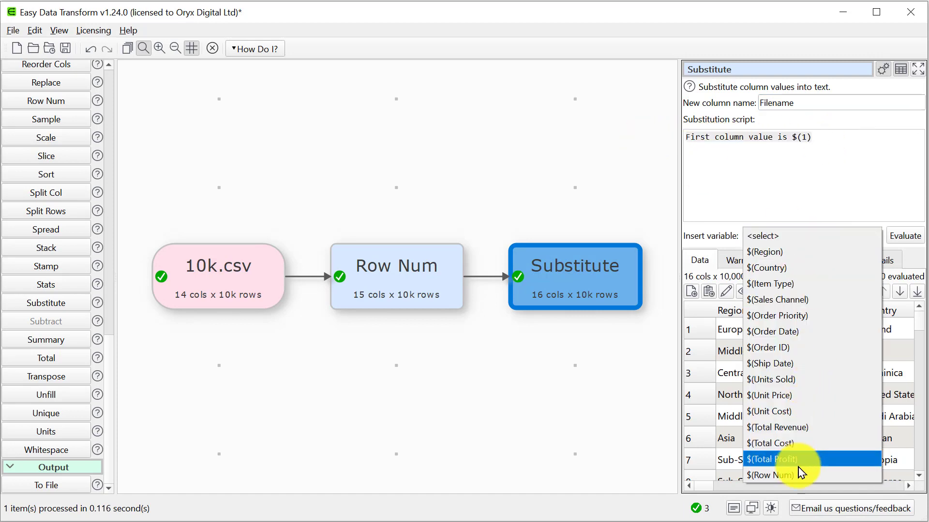
left_click(788, 479)
left_click(684, 139)
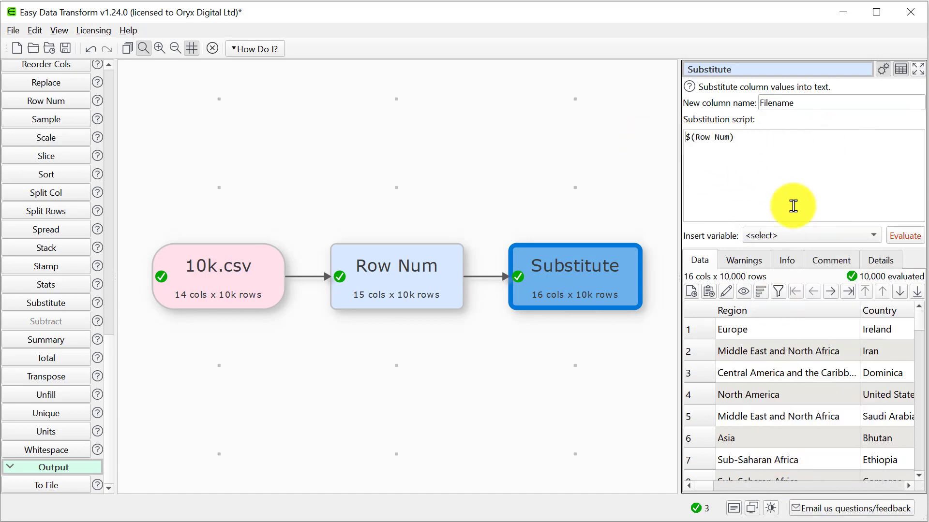
type("output_")
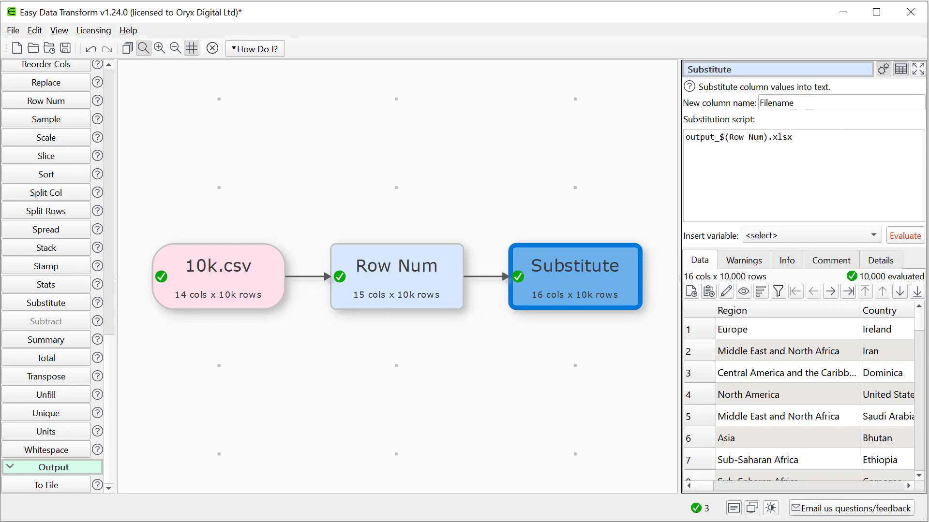
left_click(899, 237)
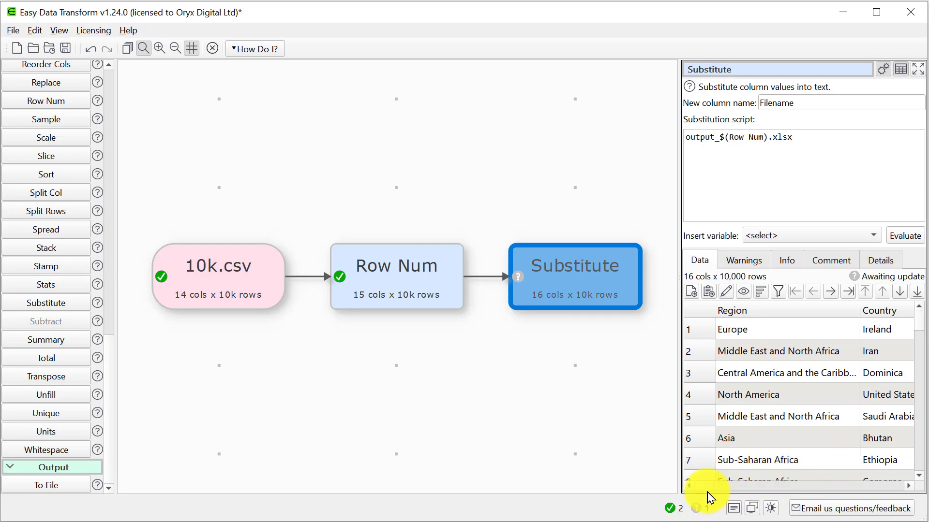
left_click_drag(706, 490, 891, 480)
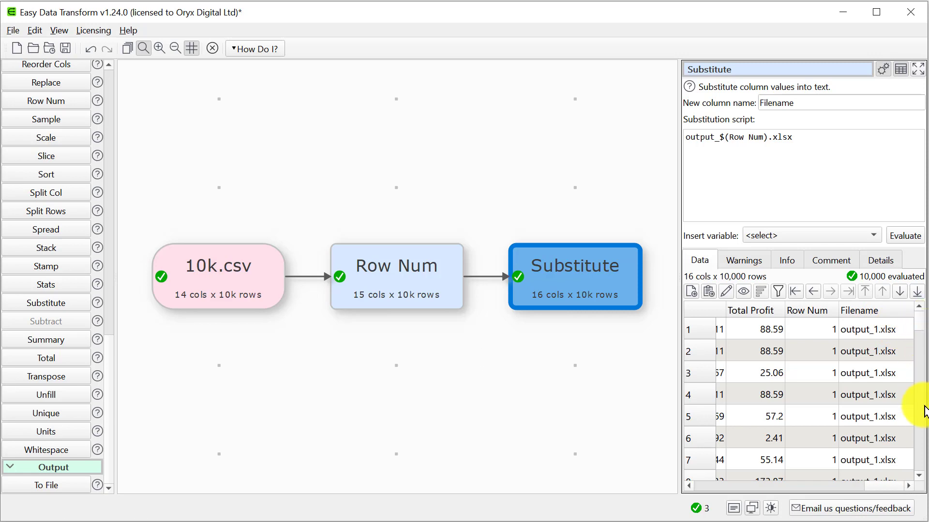
left_click_drag(919, 317, 914, 482)
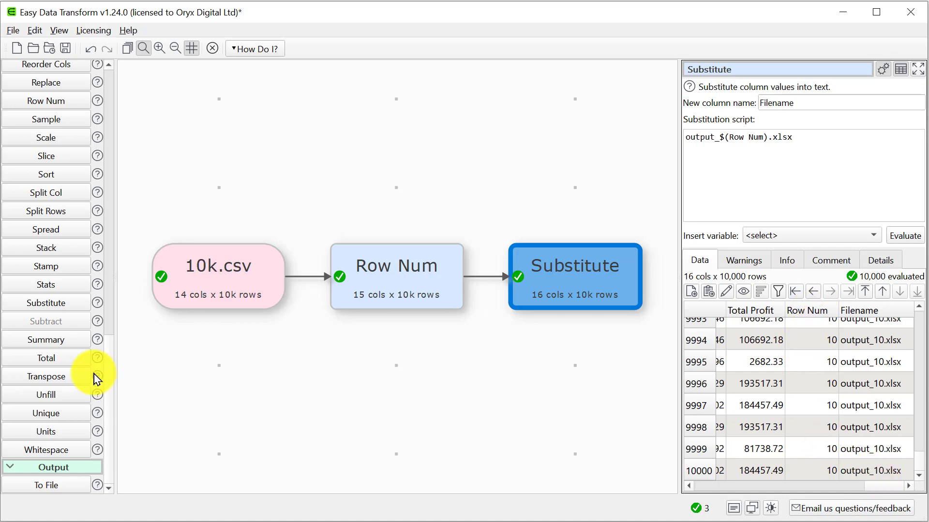
Add a Remove Cols step after Substitute and uncheck Row Num, leaving 15 columns
scroll(112, 377, "up", 5)
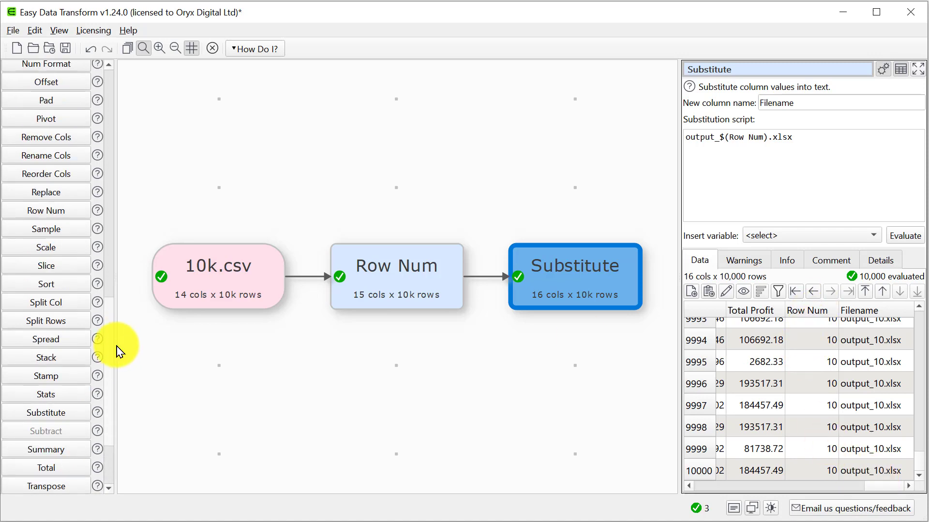
left_click(79, 186)
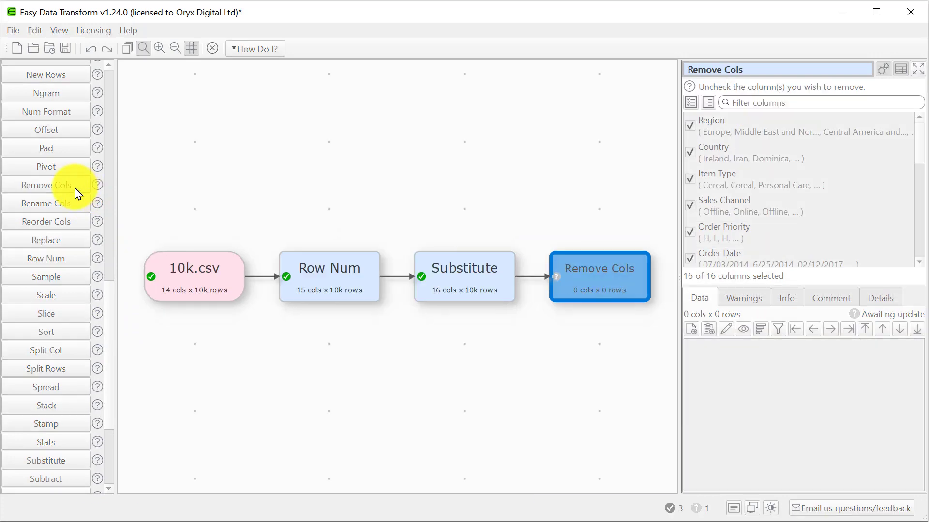
left_click_drag(918, 149, 908, 275)
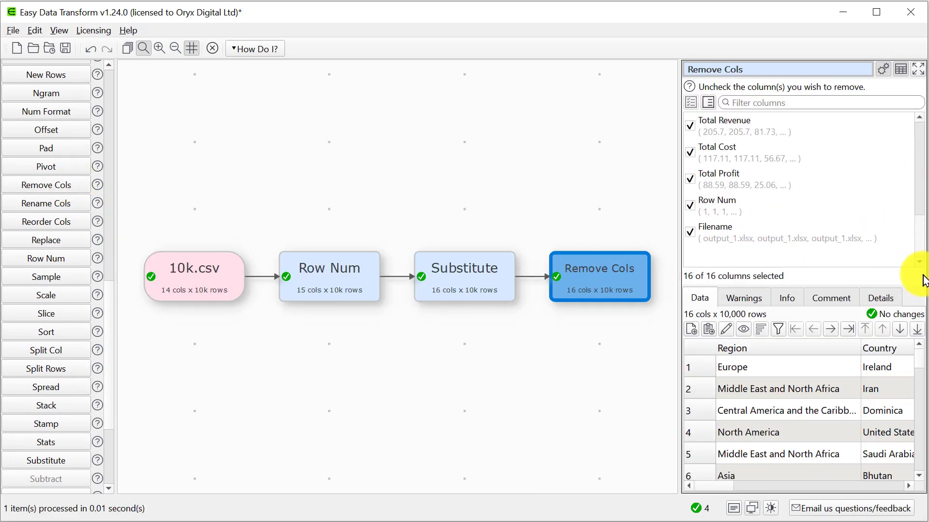
left_click(692, 207)
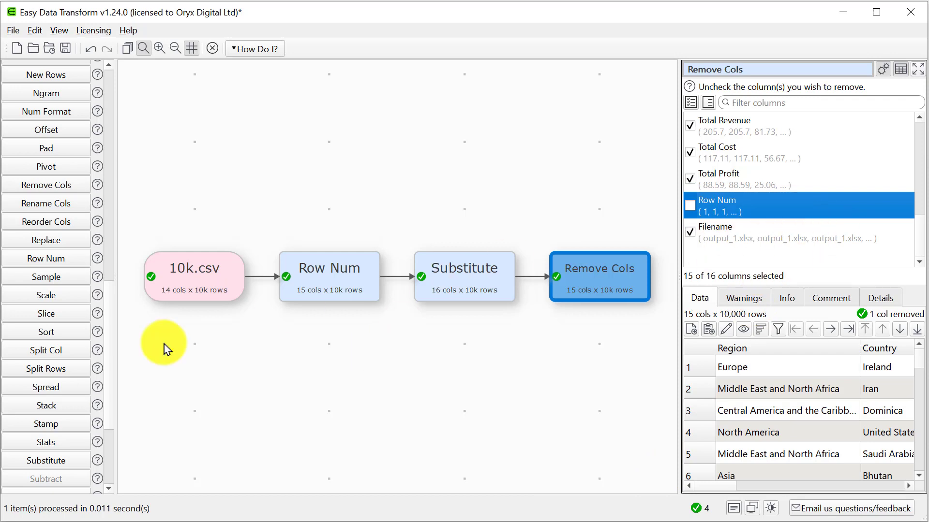
left_click(108, 472)
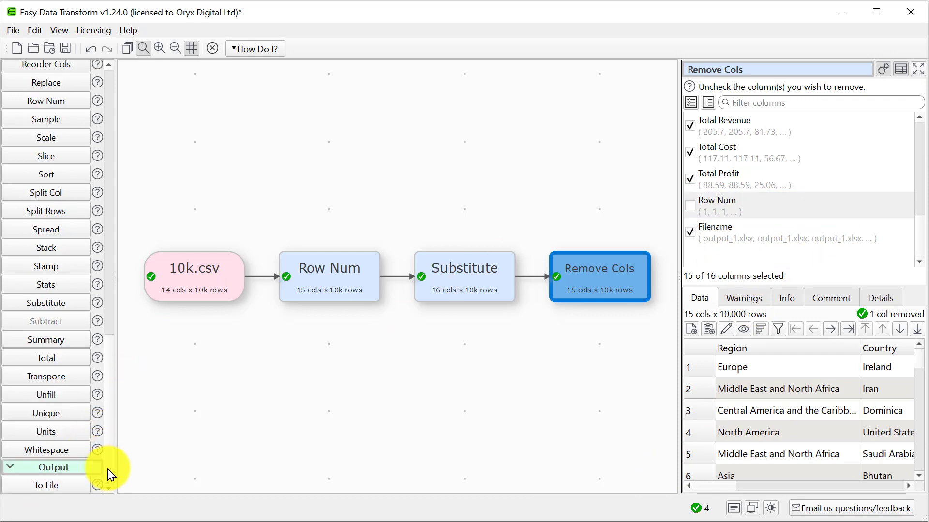
Add a To File output after Remove Cols that saves to output.xlsx, replacing the existing file
left_click(54, 491)
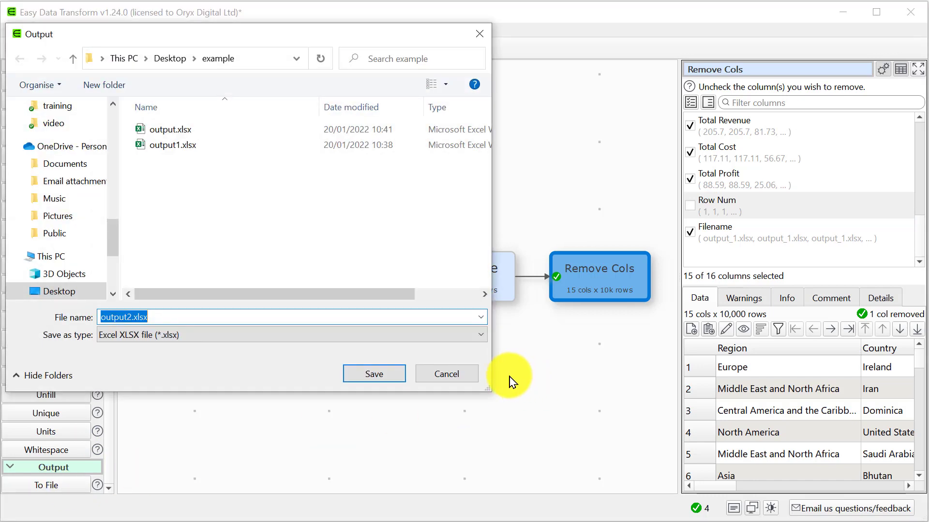
left_click(192, 131)
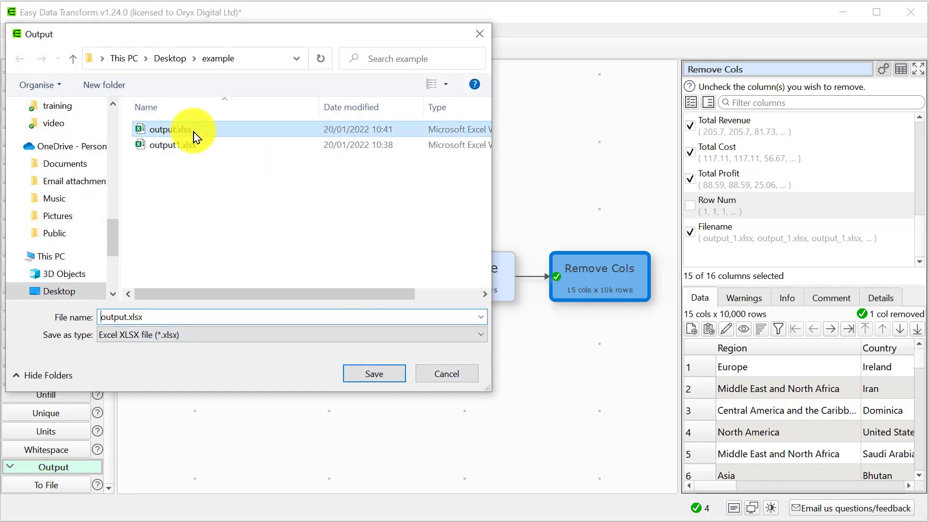
left_click(360, 374)
left_click(446, 273)
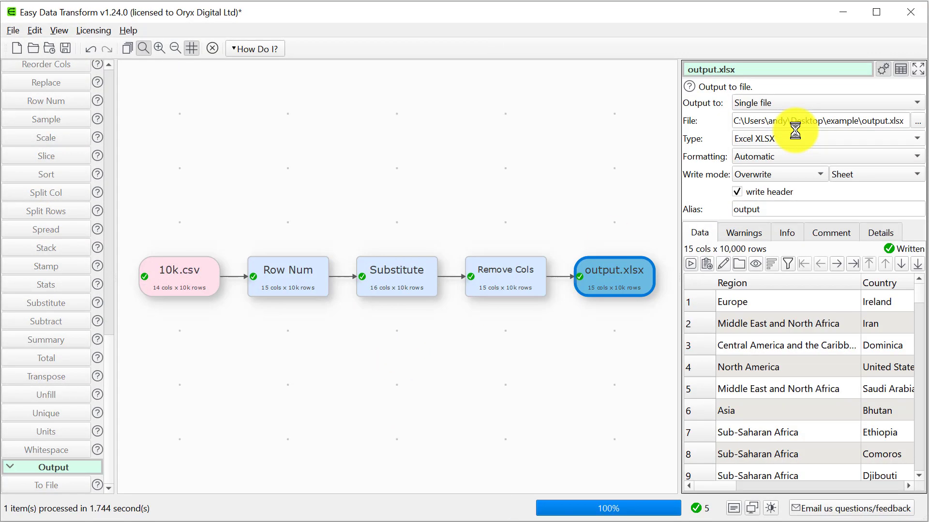
Set Output to Multiple files, split by the Filename column
left_click(794, 103)
left_click(794, 120)
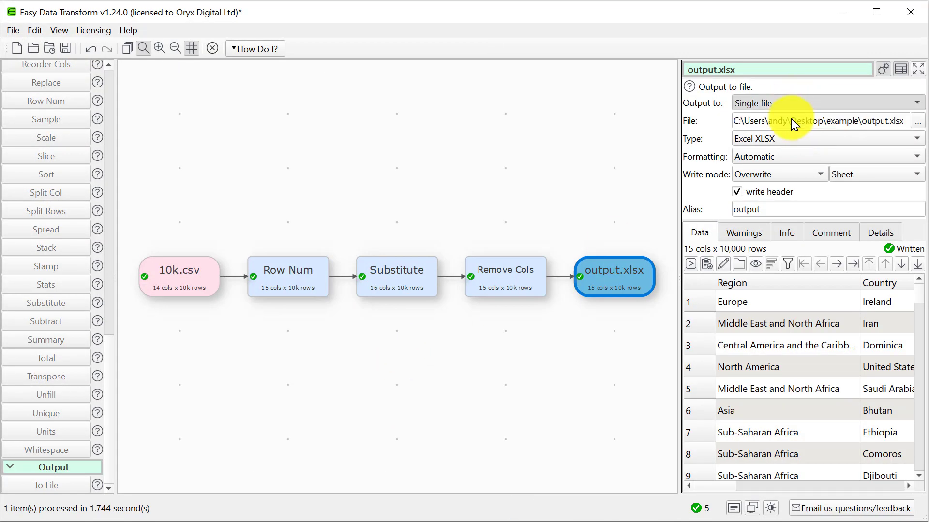
left_click(789, 121)
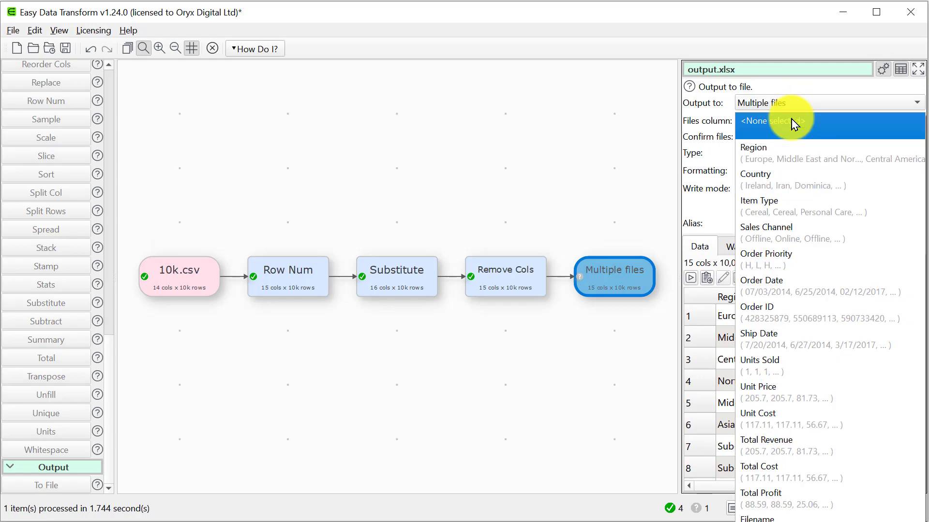
left_click(770, 518)
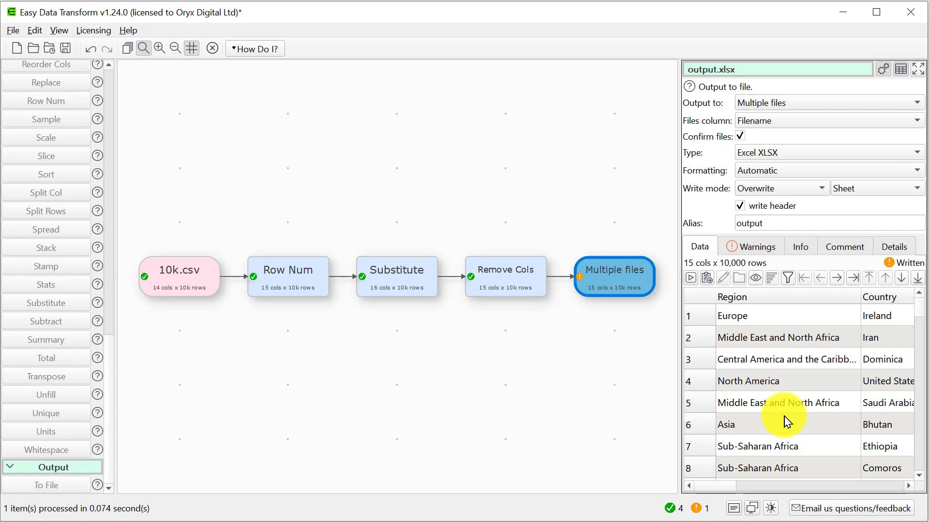
Save the transform as multi.transform, then run the output and confirm the ten-file split
left_click(13, 30)
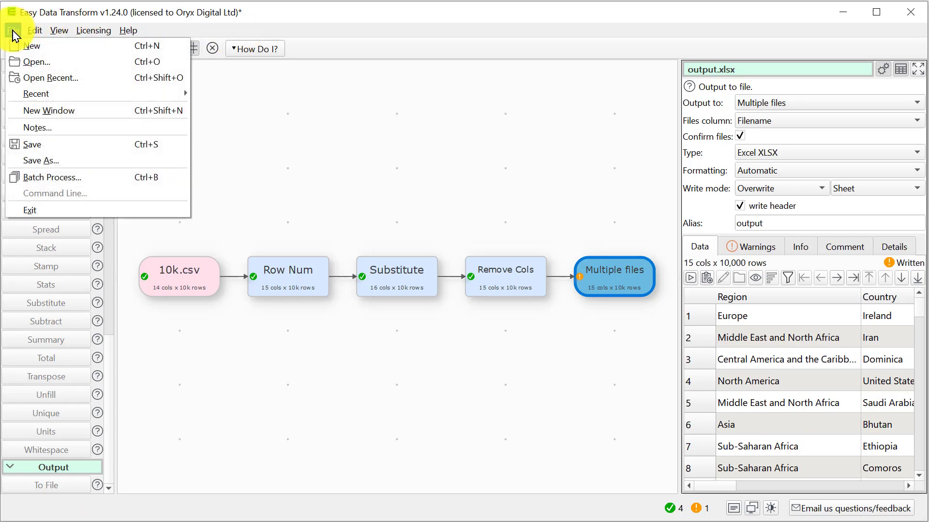
left_click(41, 160)
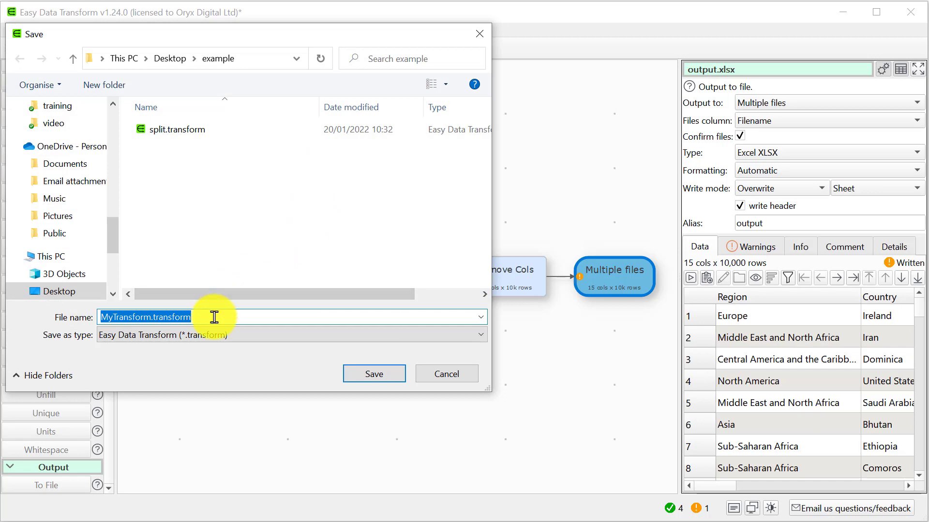
type("multi")
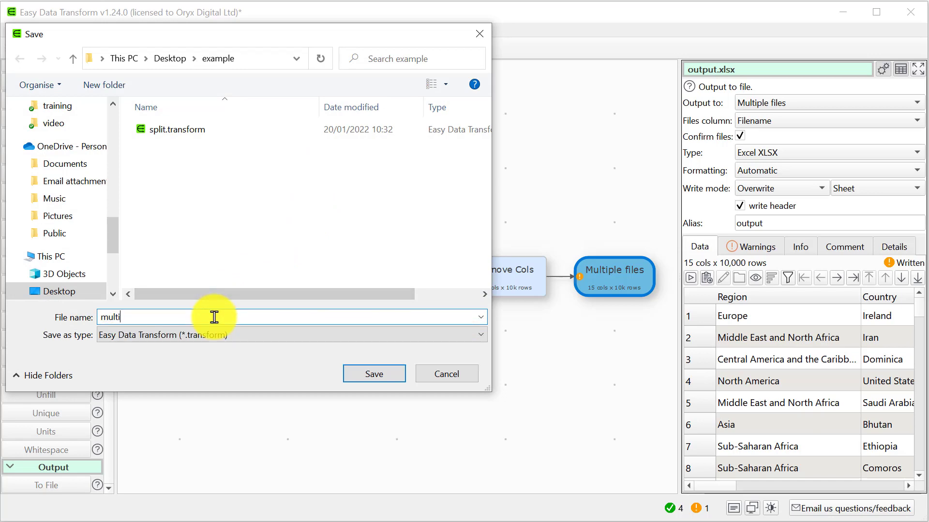
key("Return")
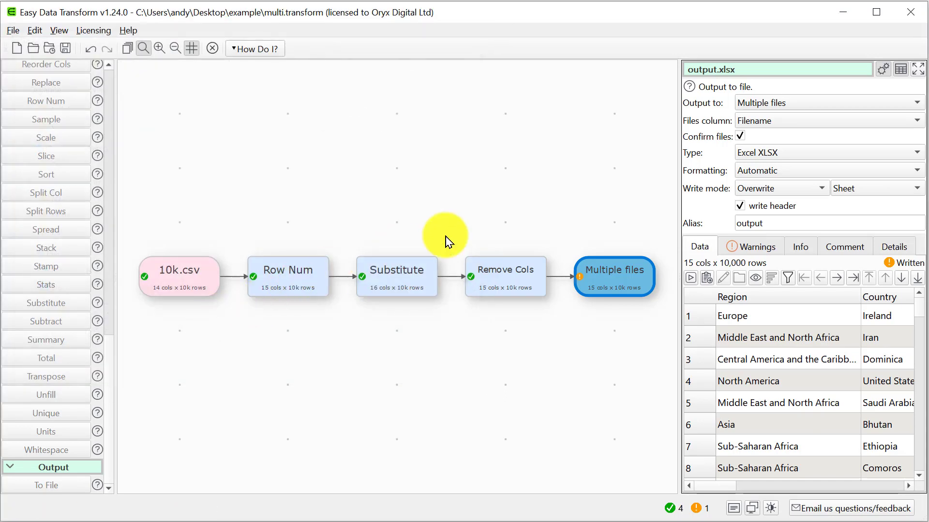
left_click(688, 279)
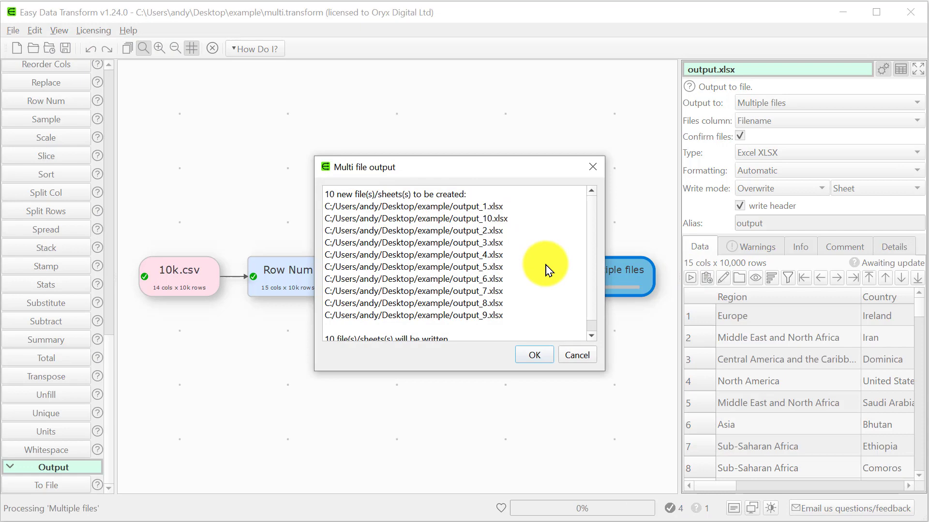
left_click(534, 358)
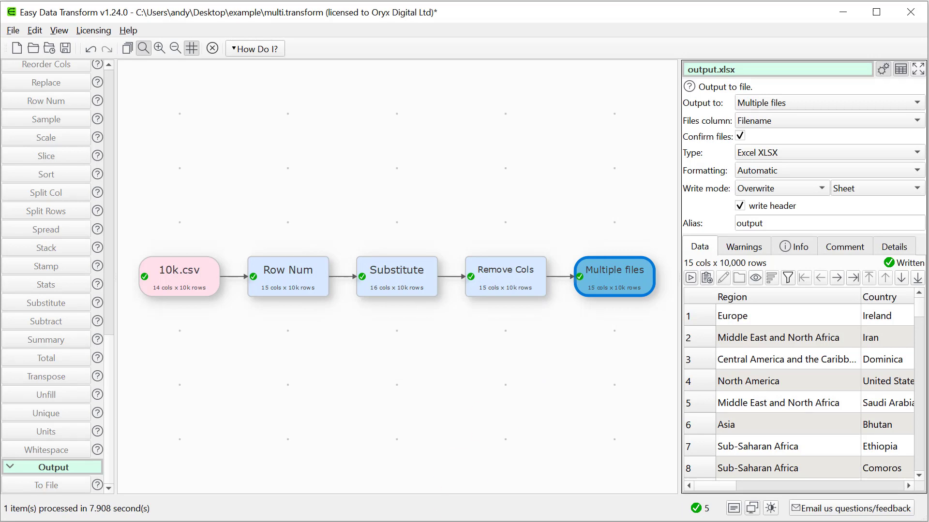
Bring up the example folder in File Explorer and enlarge it to list output_1–output_10.xlsx
key("alt+Tab")
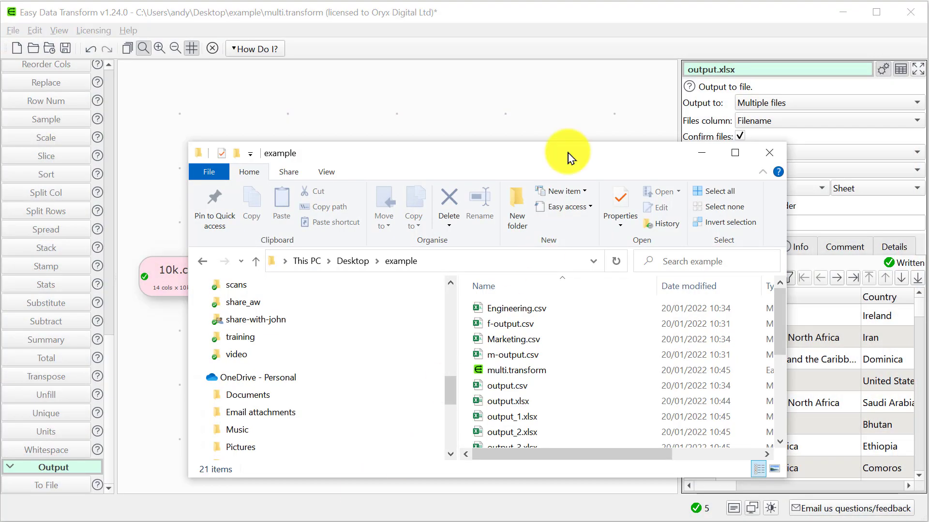
left_click_drag(564, 149, 543, 45)
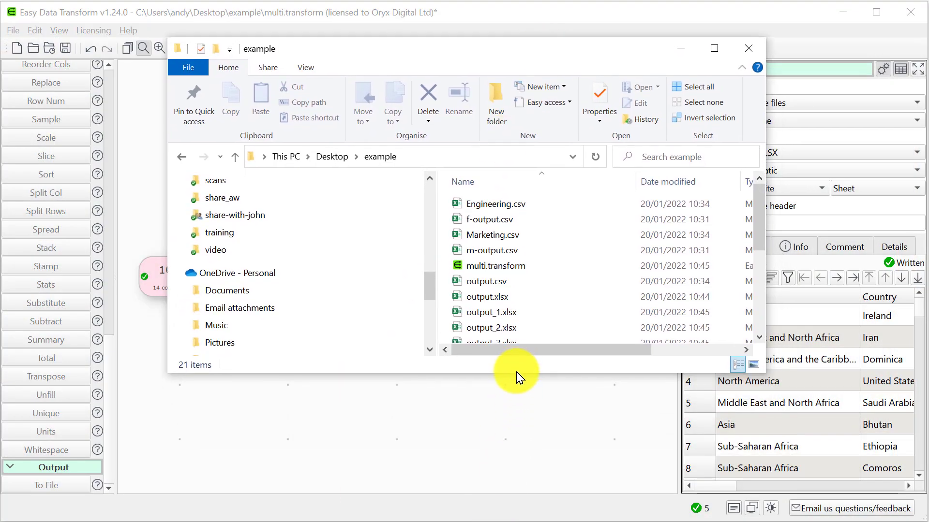
left_click_drag(516, 374, 510, 493)
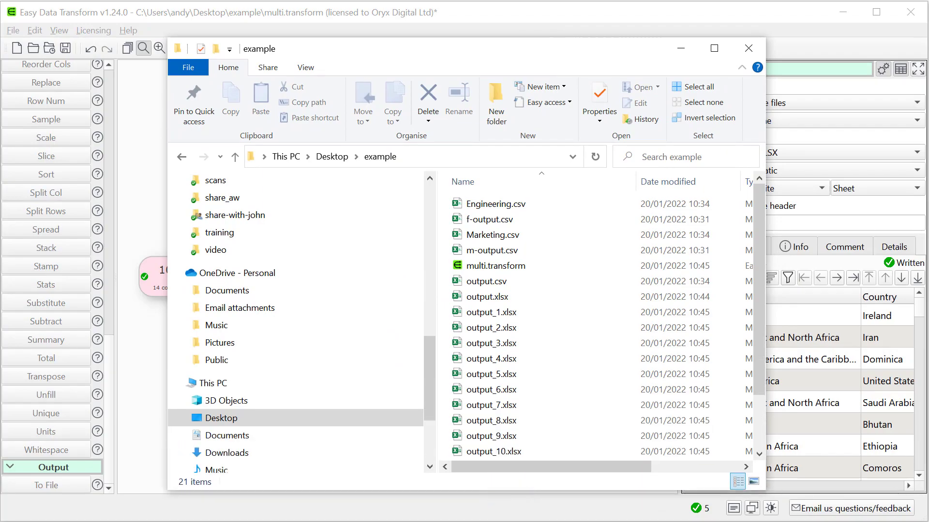